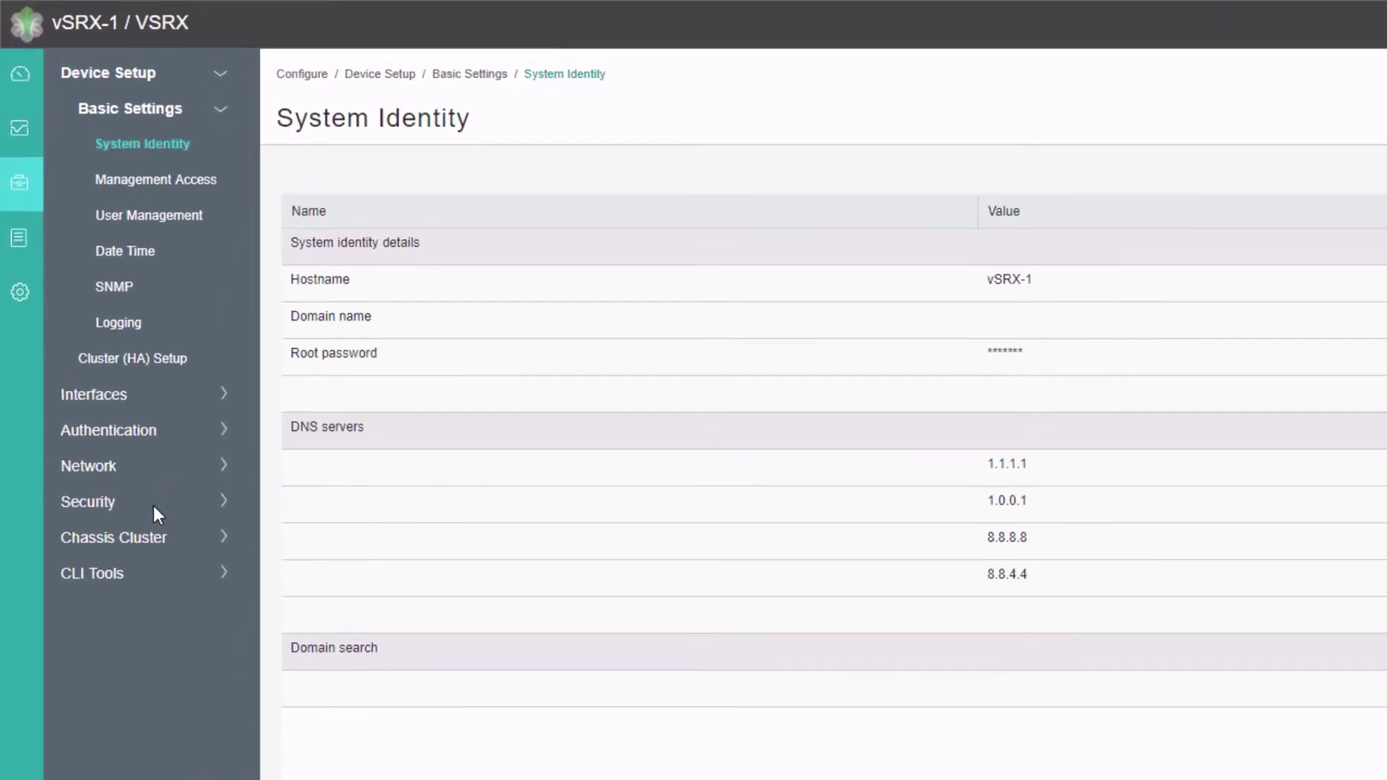
# Step: Open the UTM anti-virus profiles page in the security configuration
pyautogui.click(75, 334)
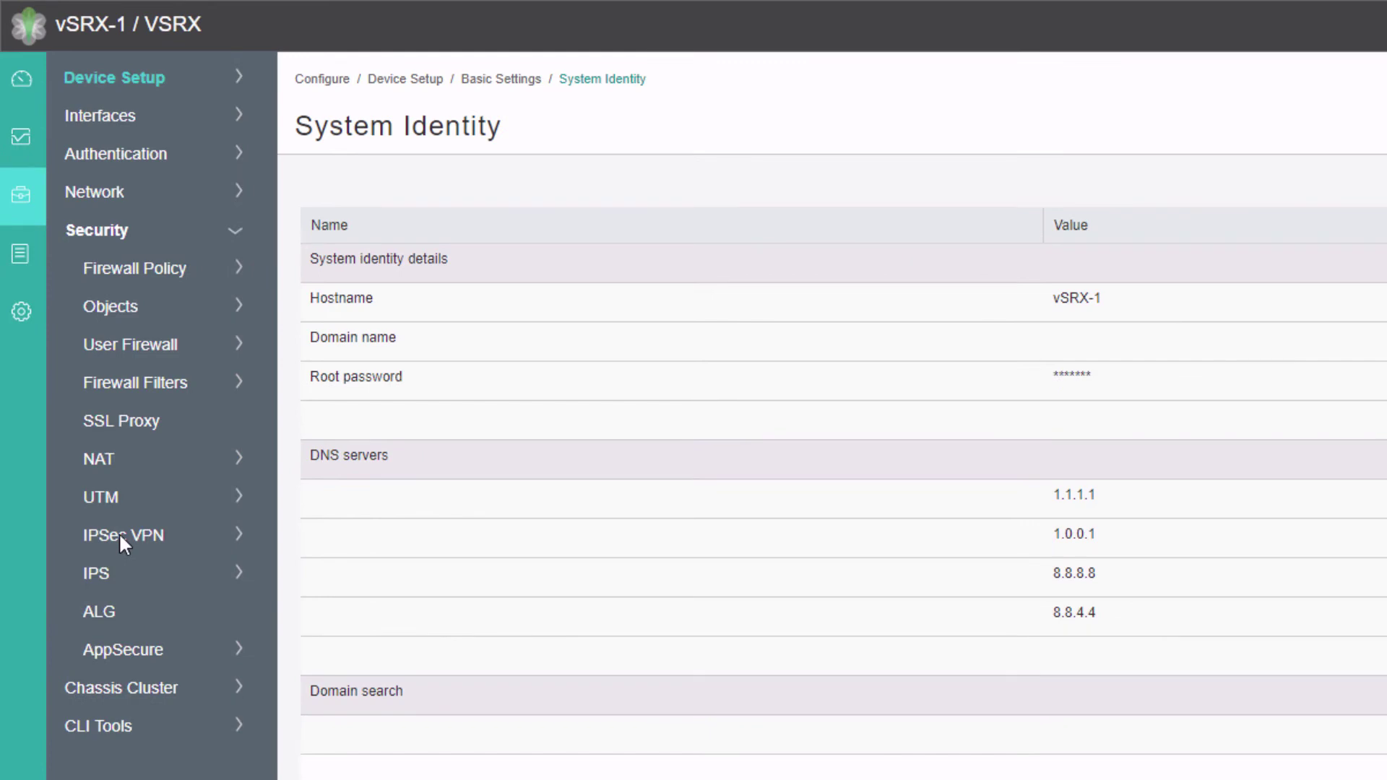
pyautogui.click(102, 498)
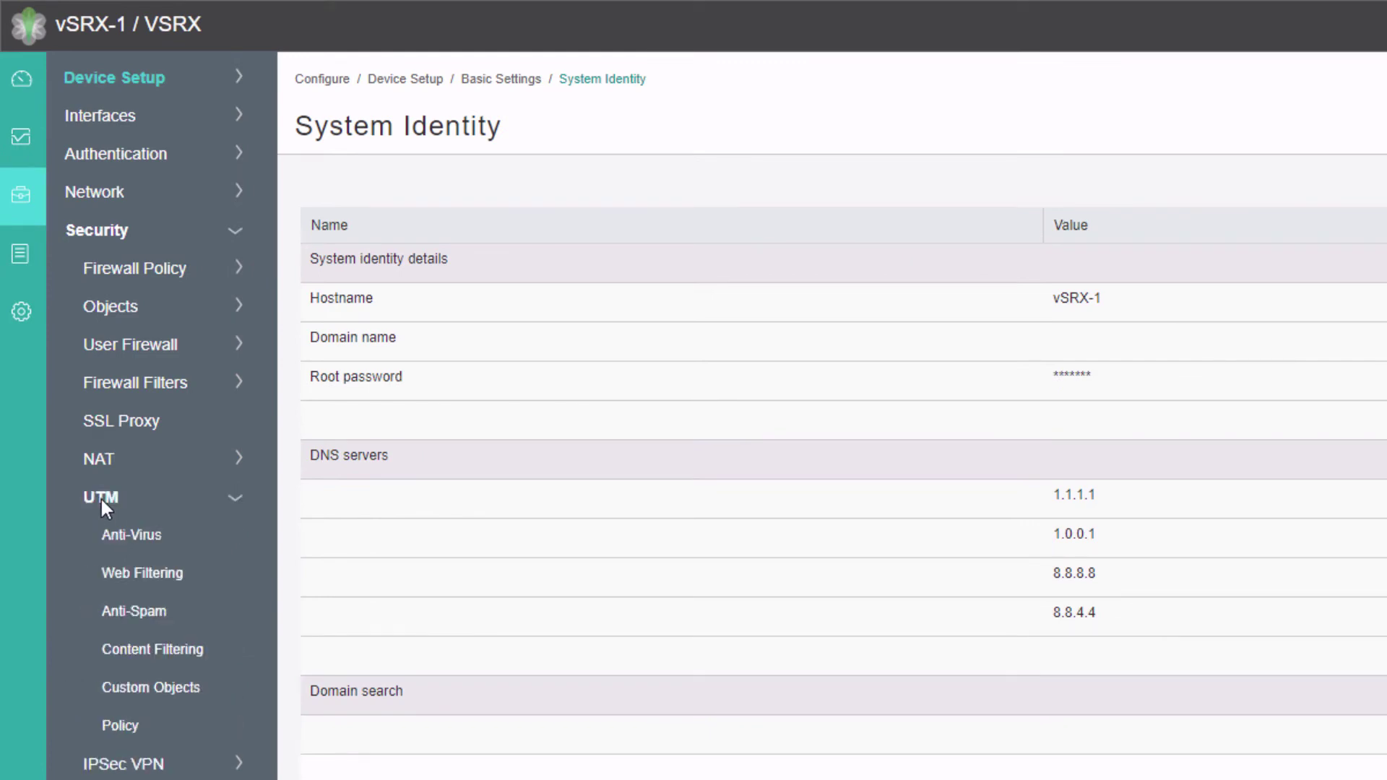
pyautogui.click(140, 534)
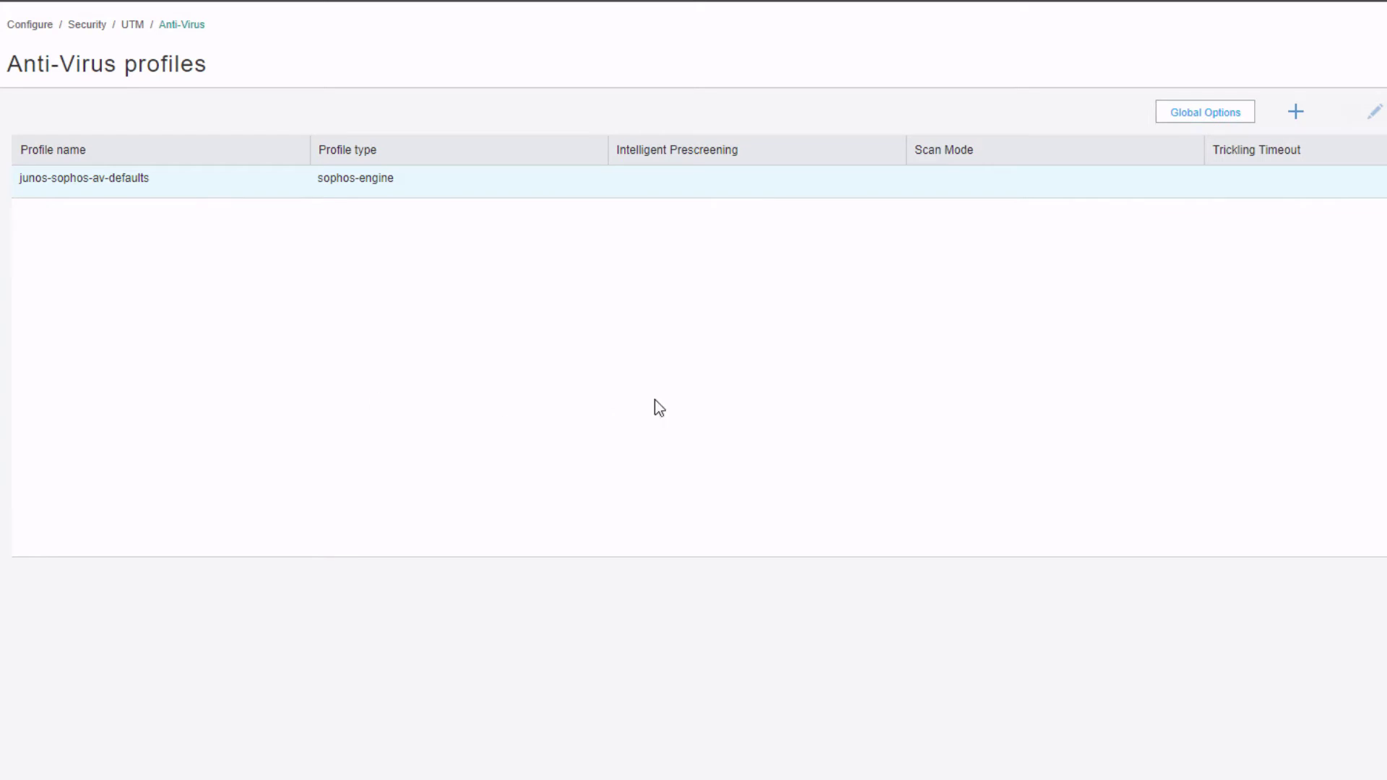
# Step: Review the global anti-virus options, including the URL whitelist choices and Sophos engine settings, and close them
pyautogui.click(1236, 116)
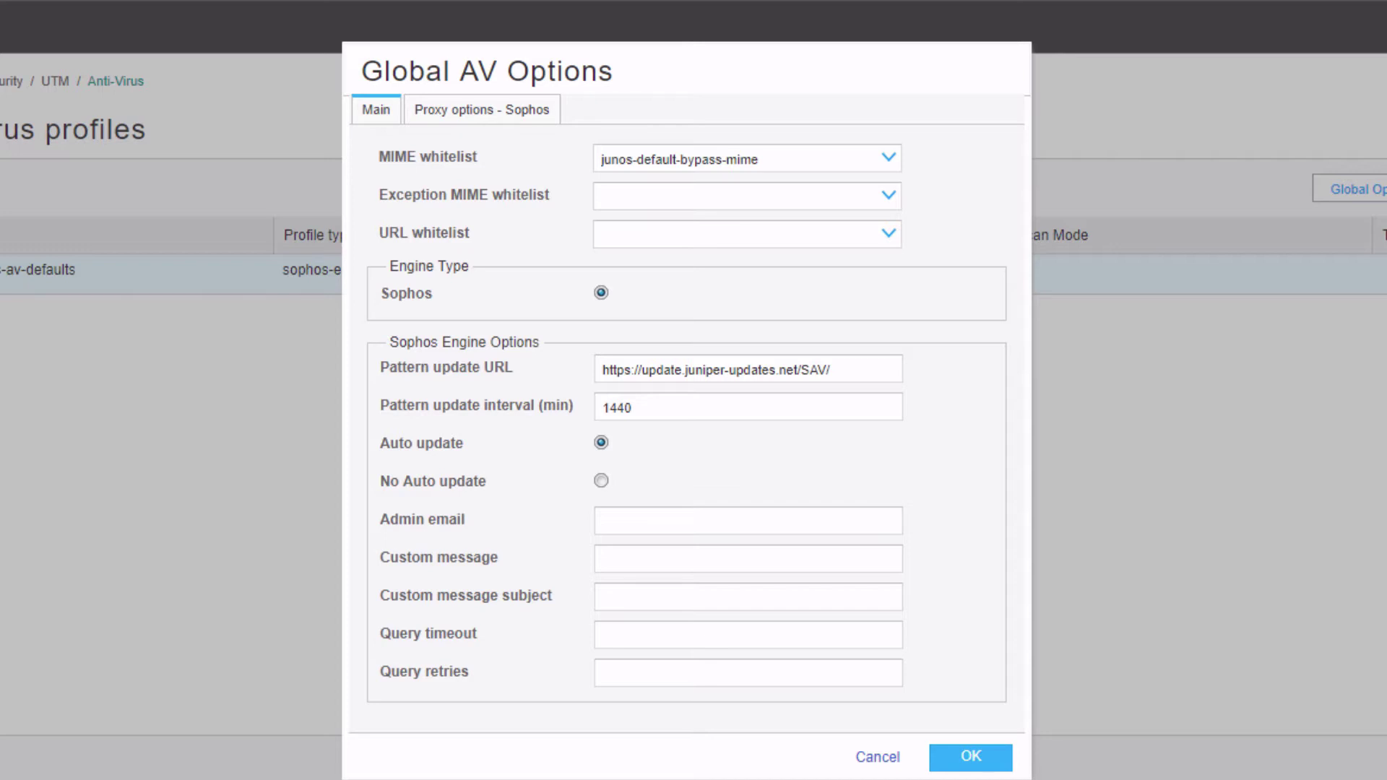
pyautogui.click(867, 238)
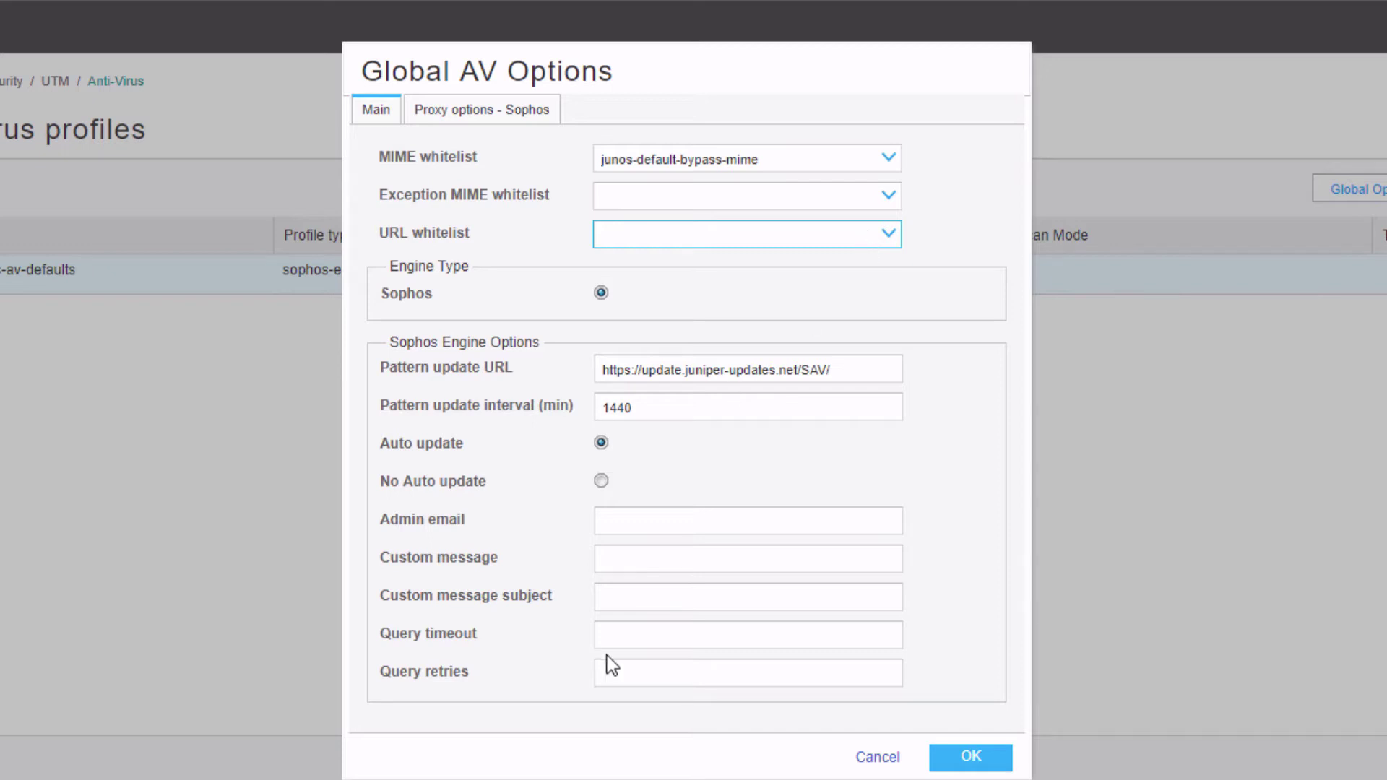
pyautogui.click(974, 763)
pyautogui.click(920, 650)
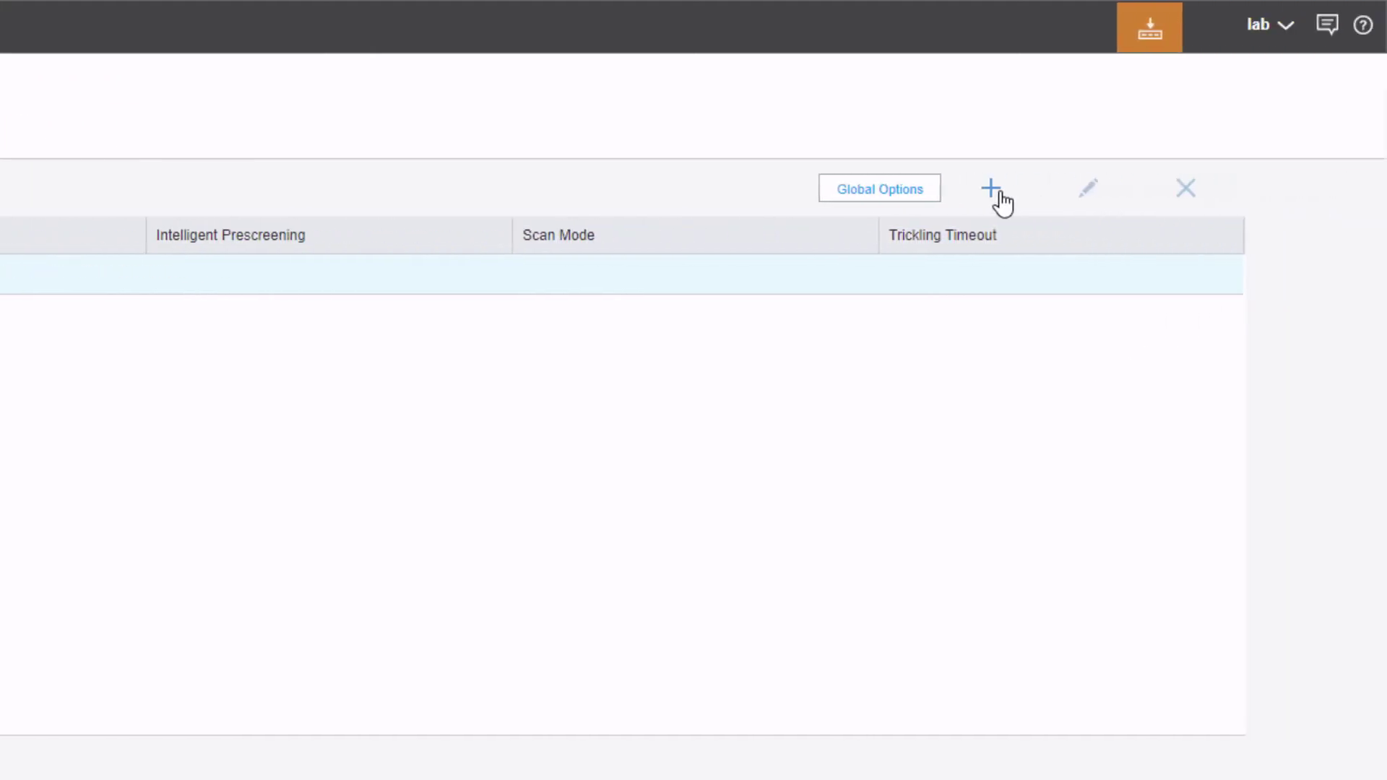
# Step: Start a new Sophos anti-virus profile named LB-AV with the URI check enabled
pyautogui.click(1000, 194)
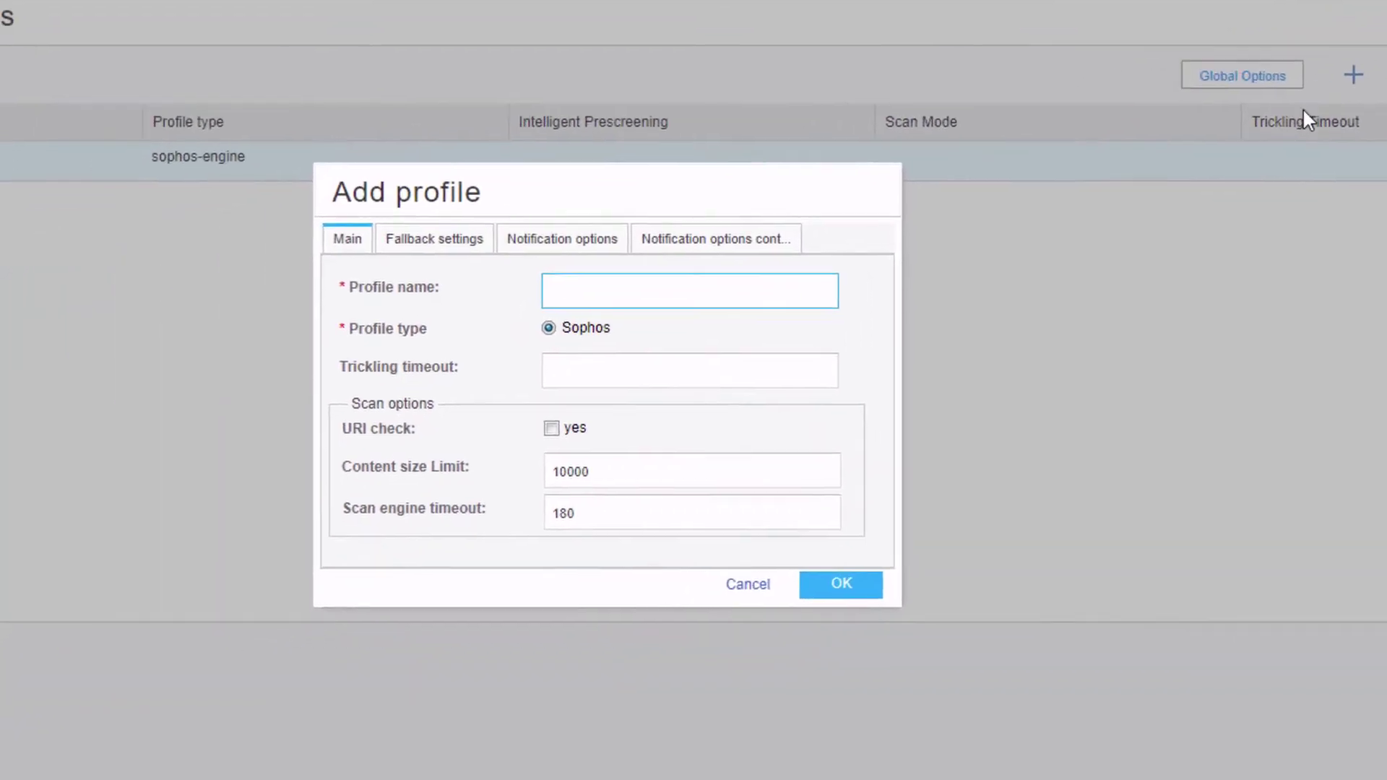
pyautogui.write('LB-AV')
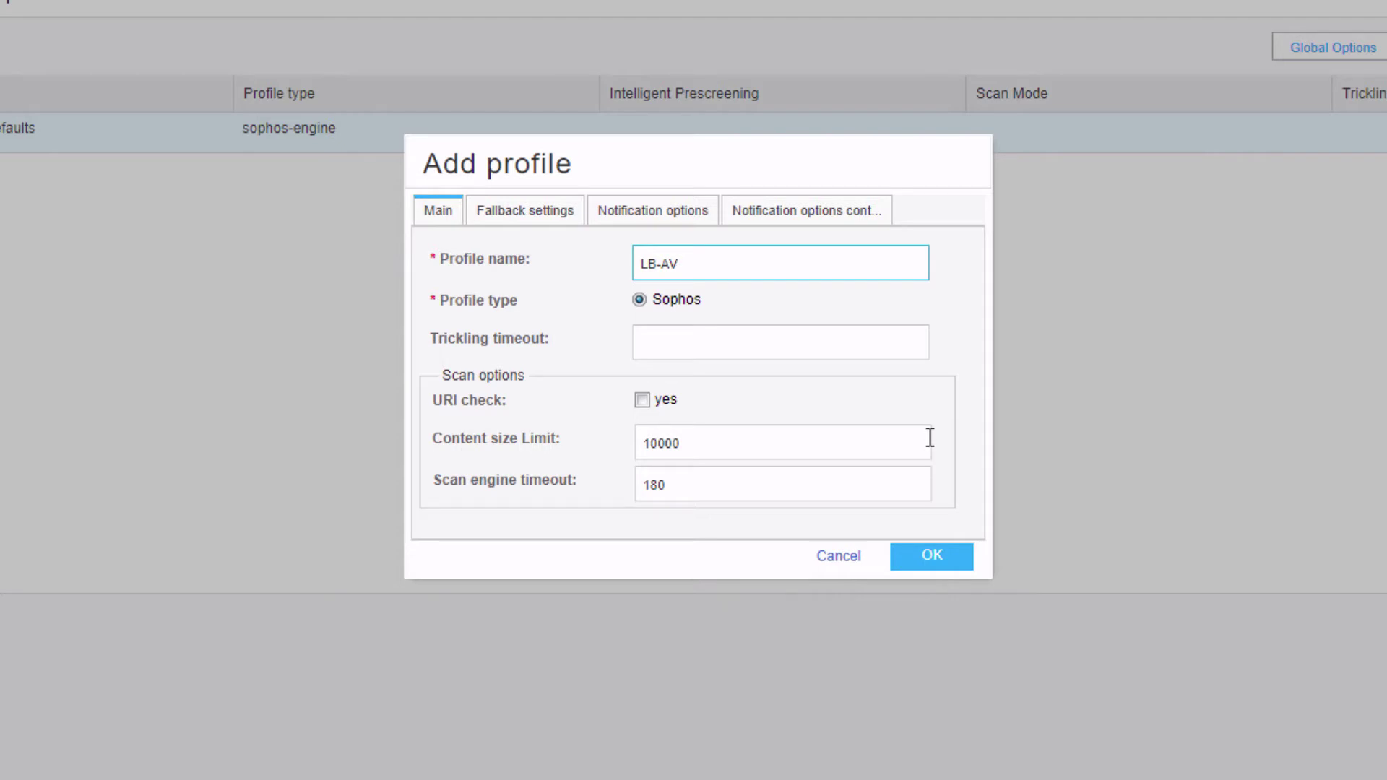
pyautogui.click(658, 402)
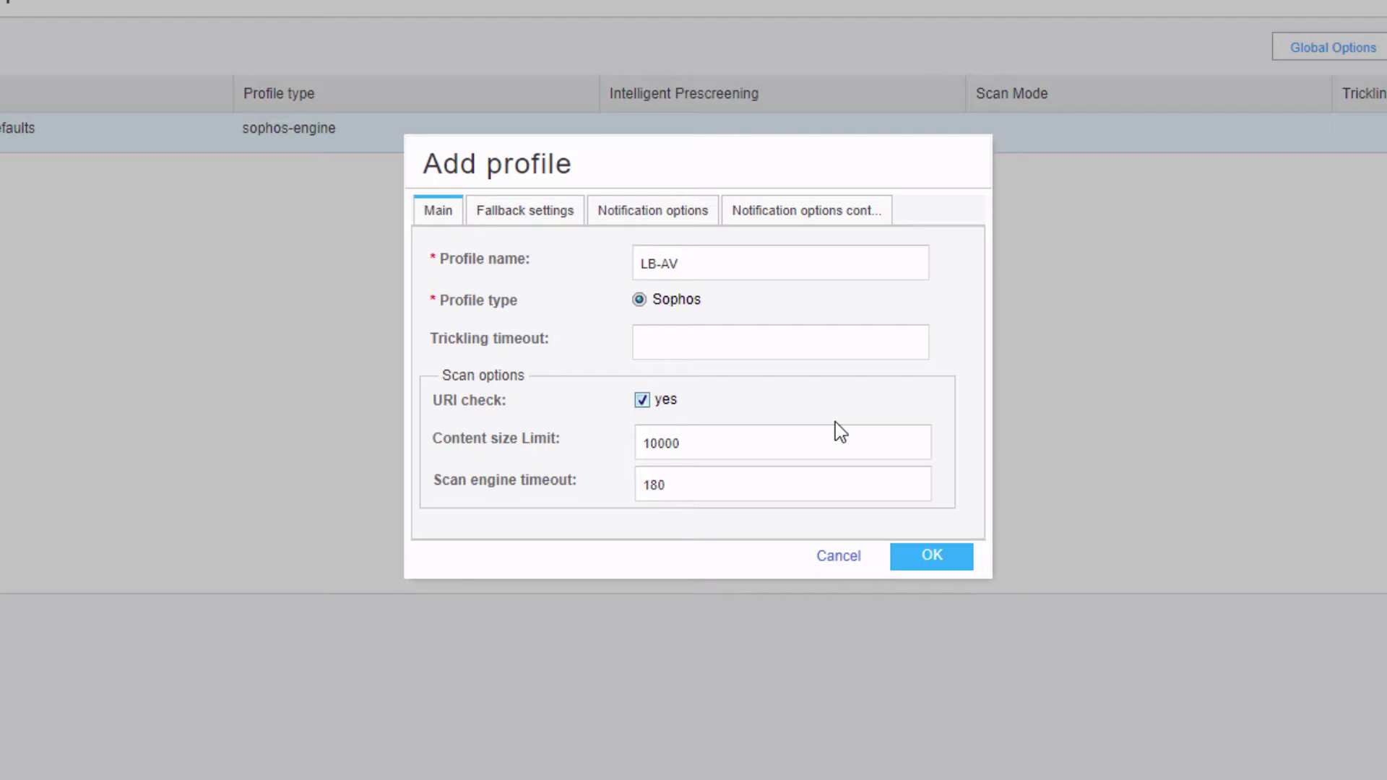
# Step: Set the new profile's content size fallback action to log and permit, and review the other fallback settings
pyautogui.click(551, 211)
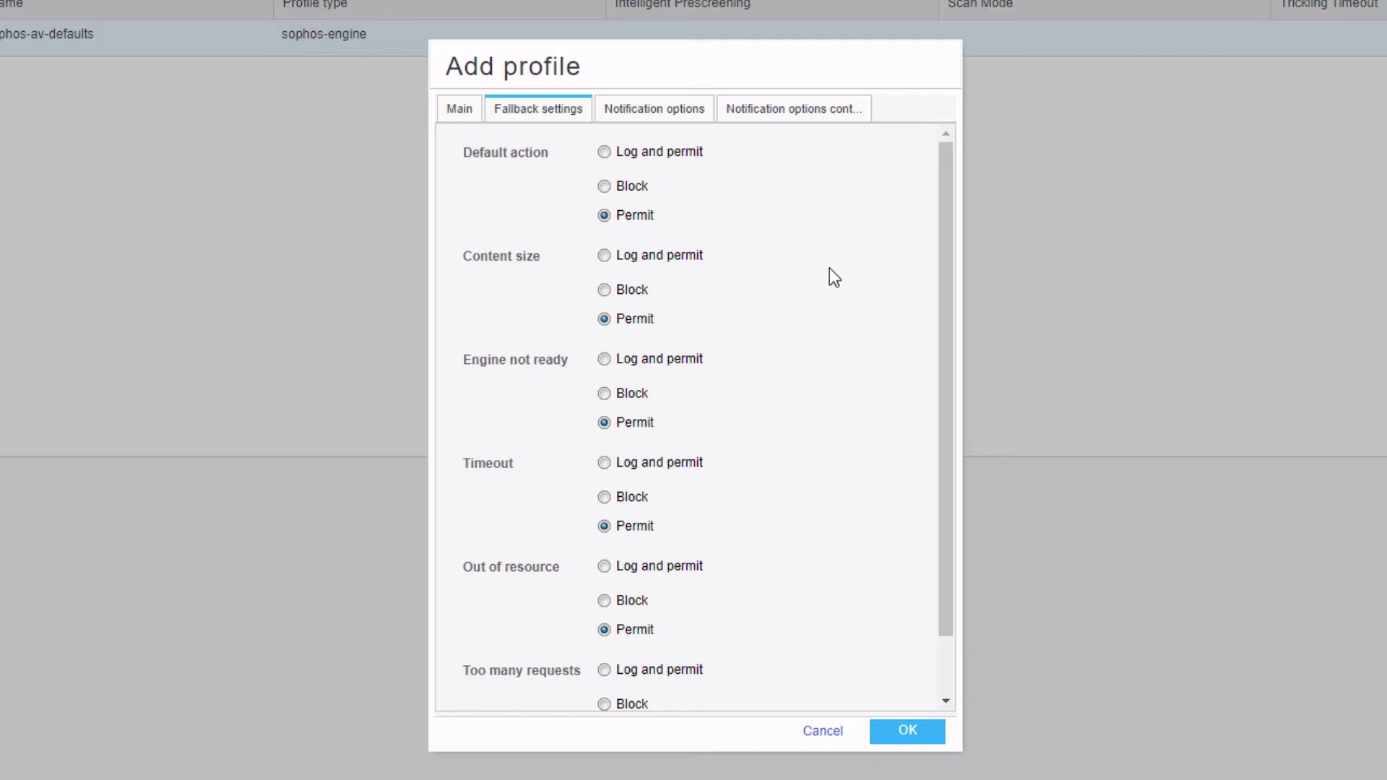
pyautogui.click(680, 257)
pyautogui.scroll(-2, 678, 265)
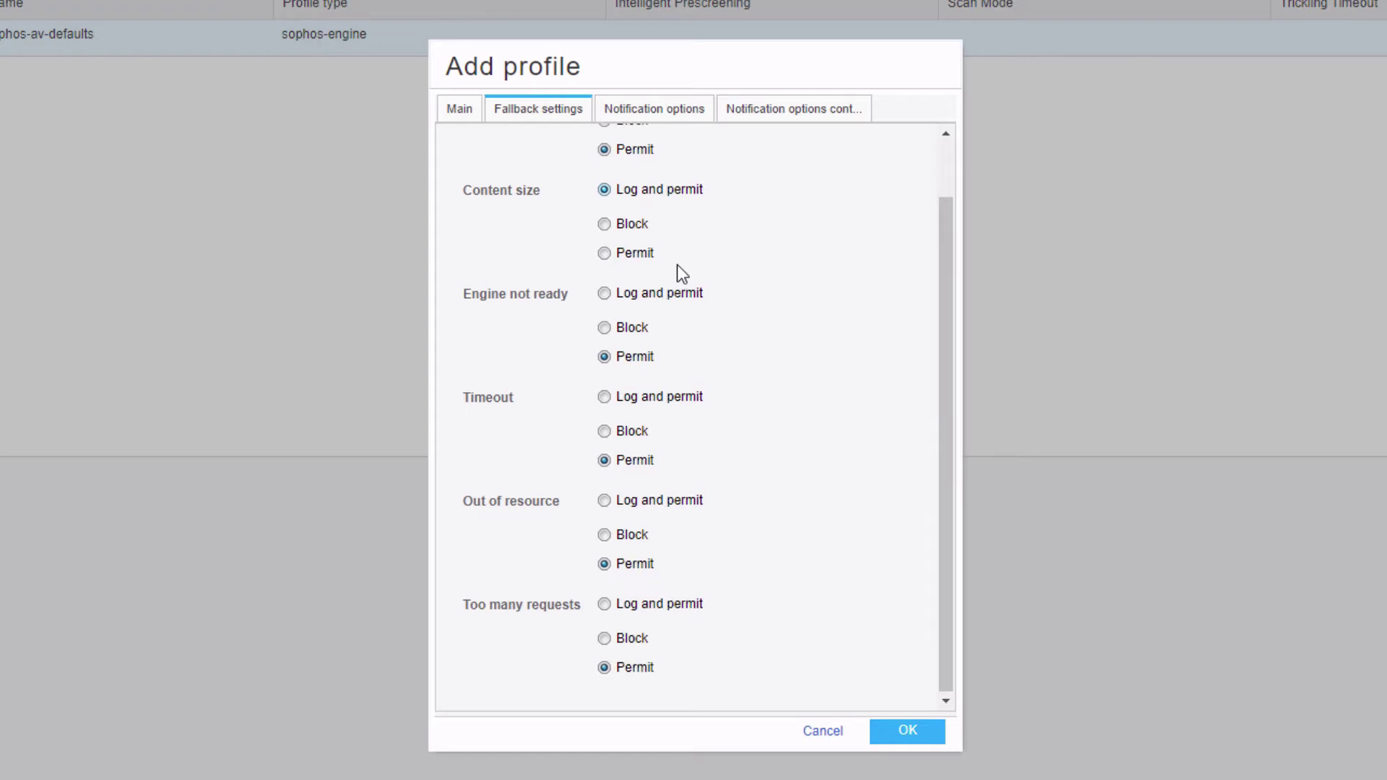
pyautogui.scroll(2, 677, 264)
# Step: Set the profile's virus detection custom message to "Virus Found!" and save the profile
pyautogui.click(647, 116)
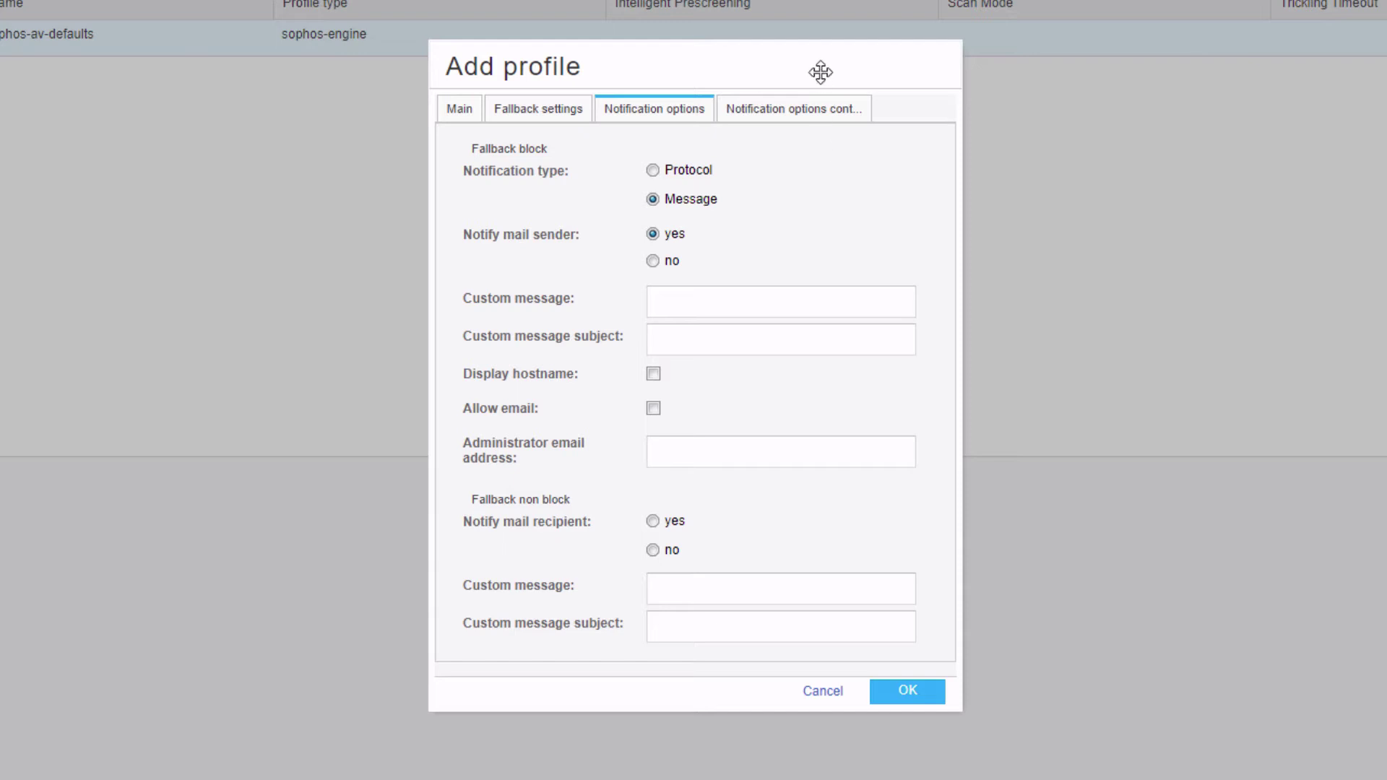
pyautogui.click(812, 119)
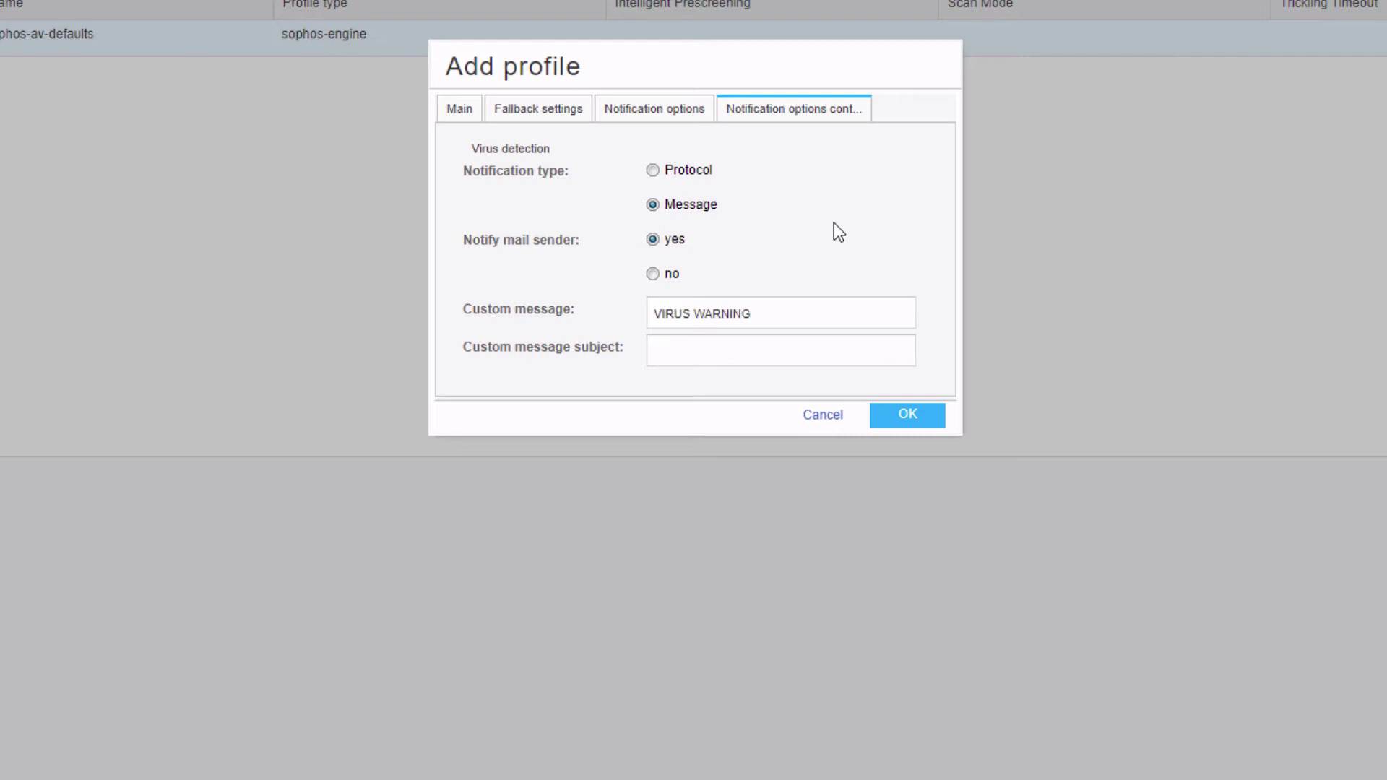
pyautogui.moveTo(786, 310); pyautogui.dragTo(546, 312)
pyautogui.write('V')
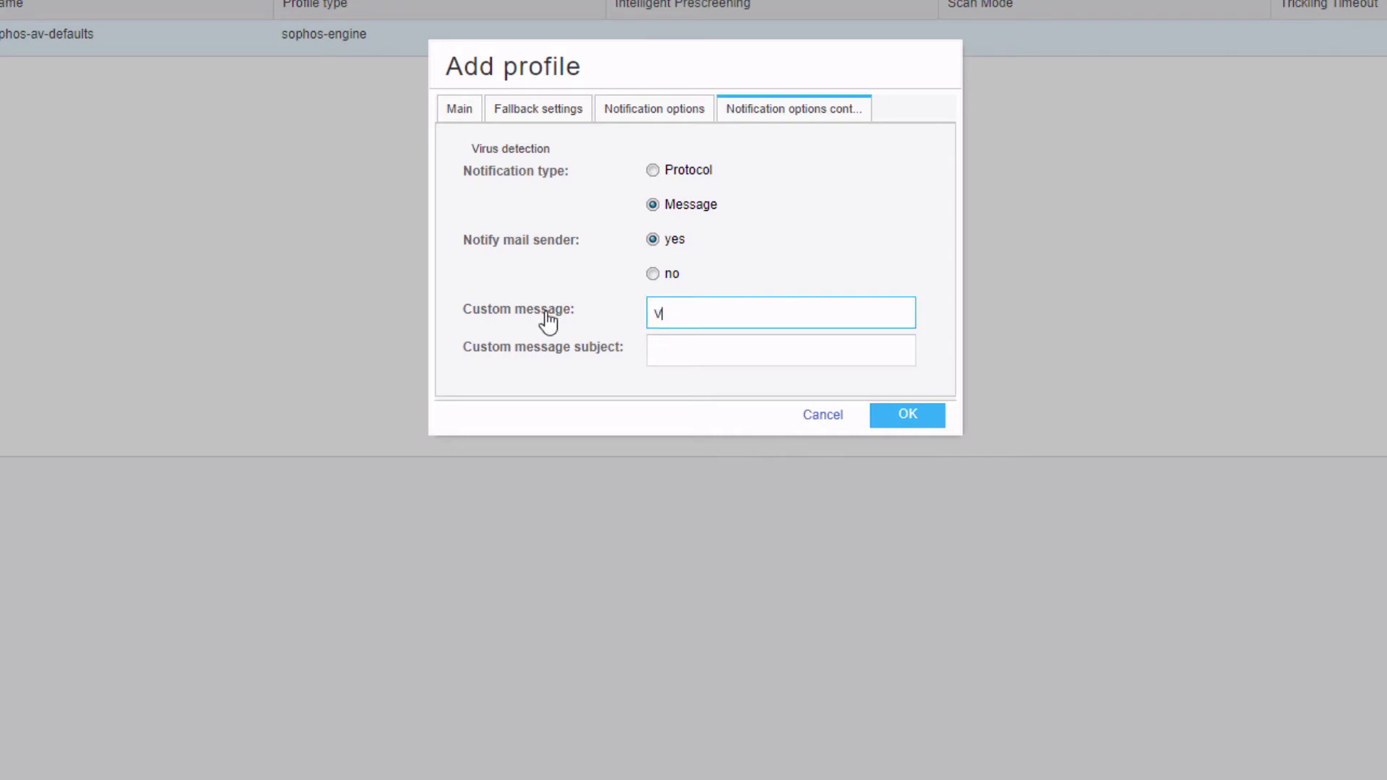
pyautogui.write('irus Found!')
pyautogui.click(911, 419)
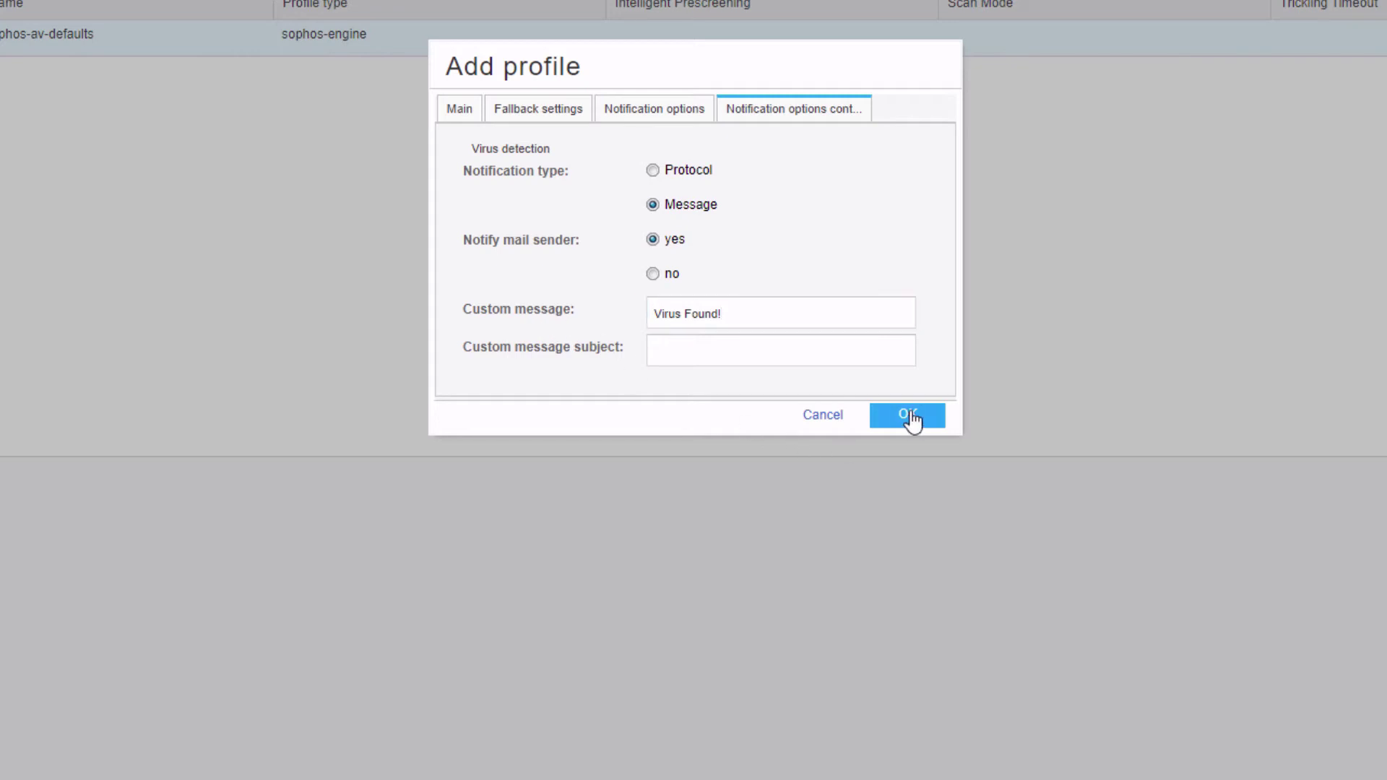
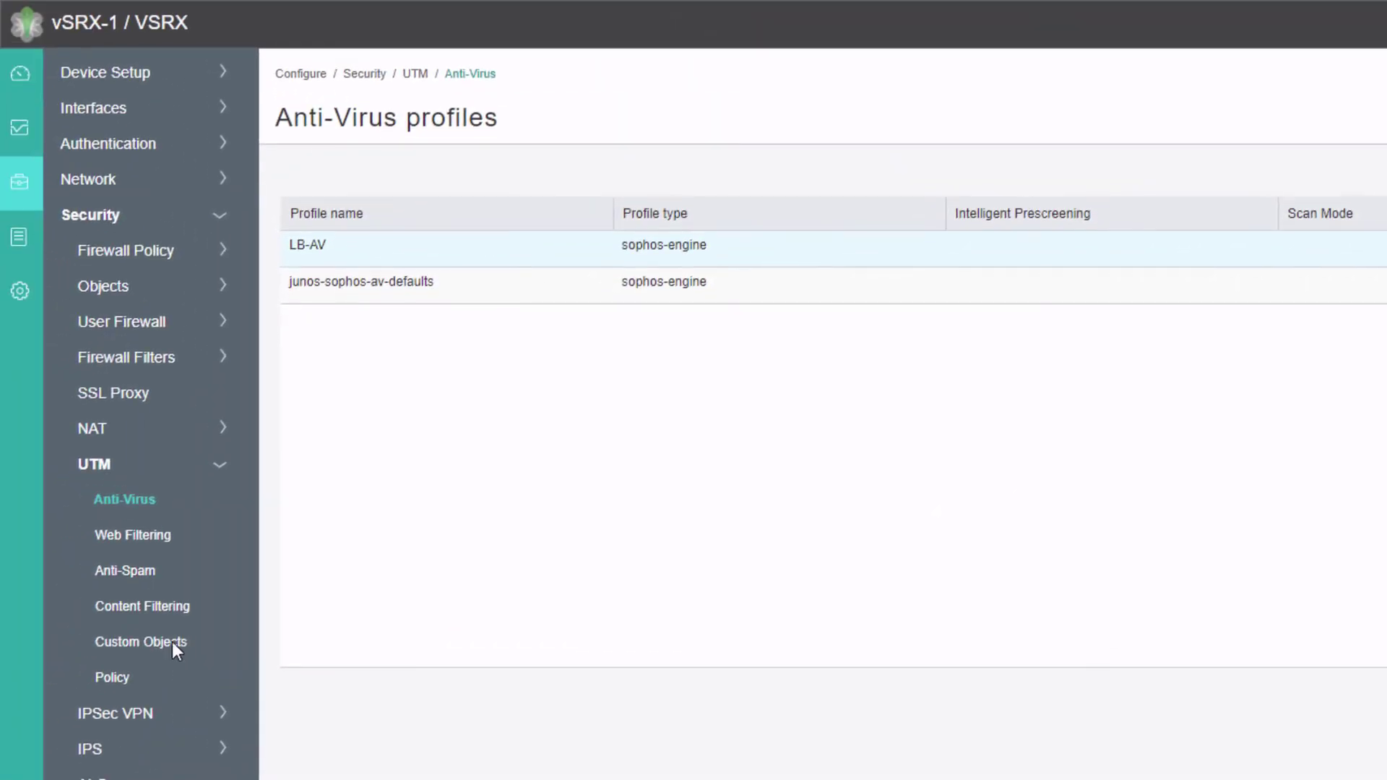
pyautogui.click(172, 643)
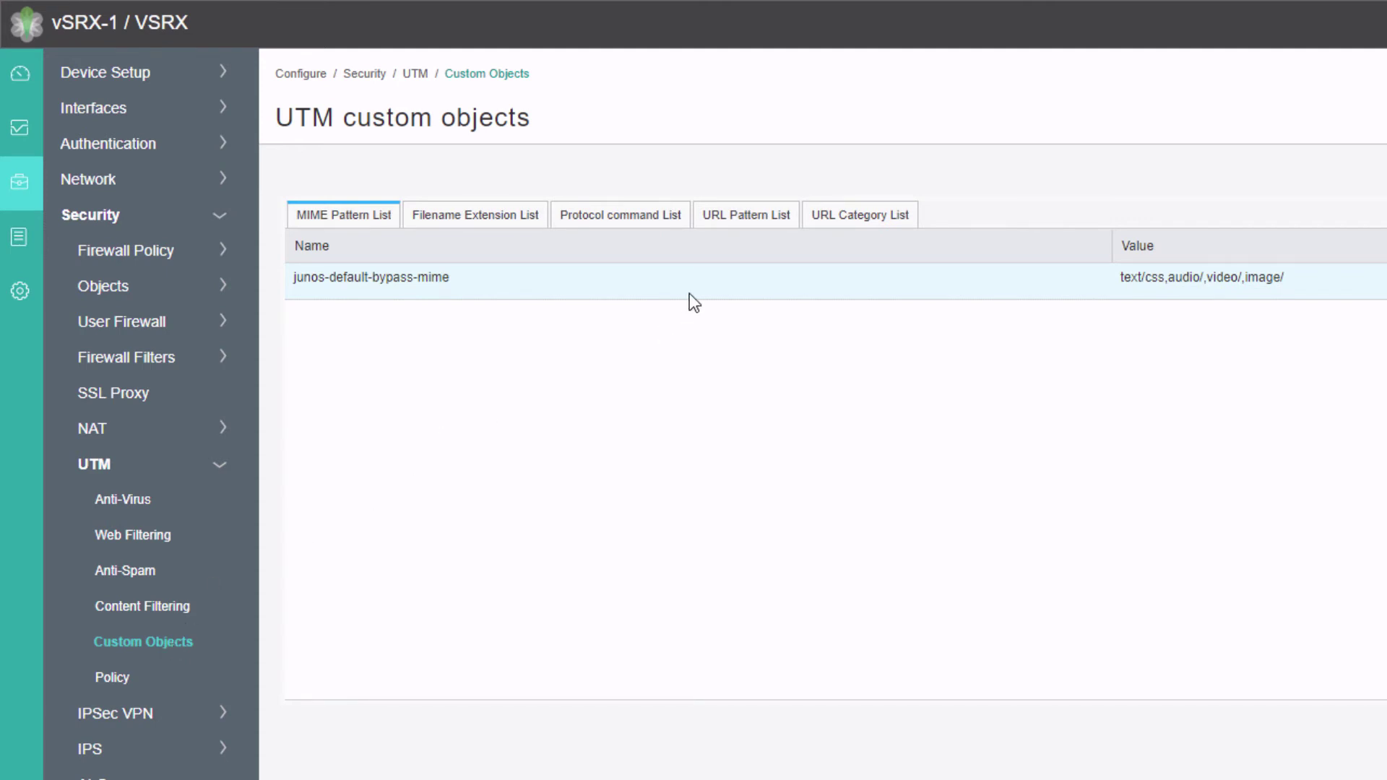
pyautogui.click(761, 216)
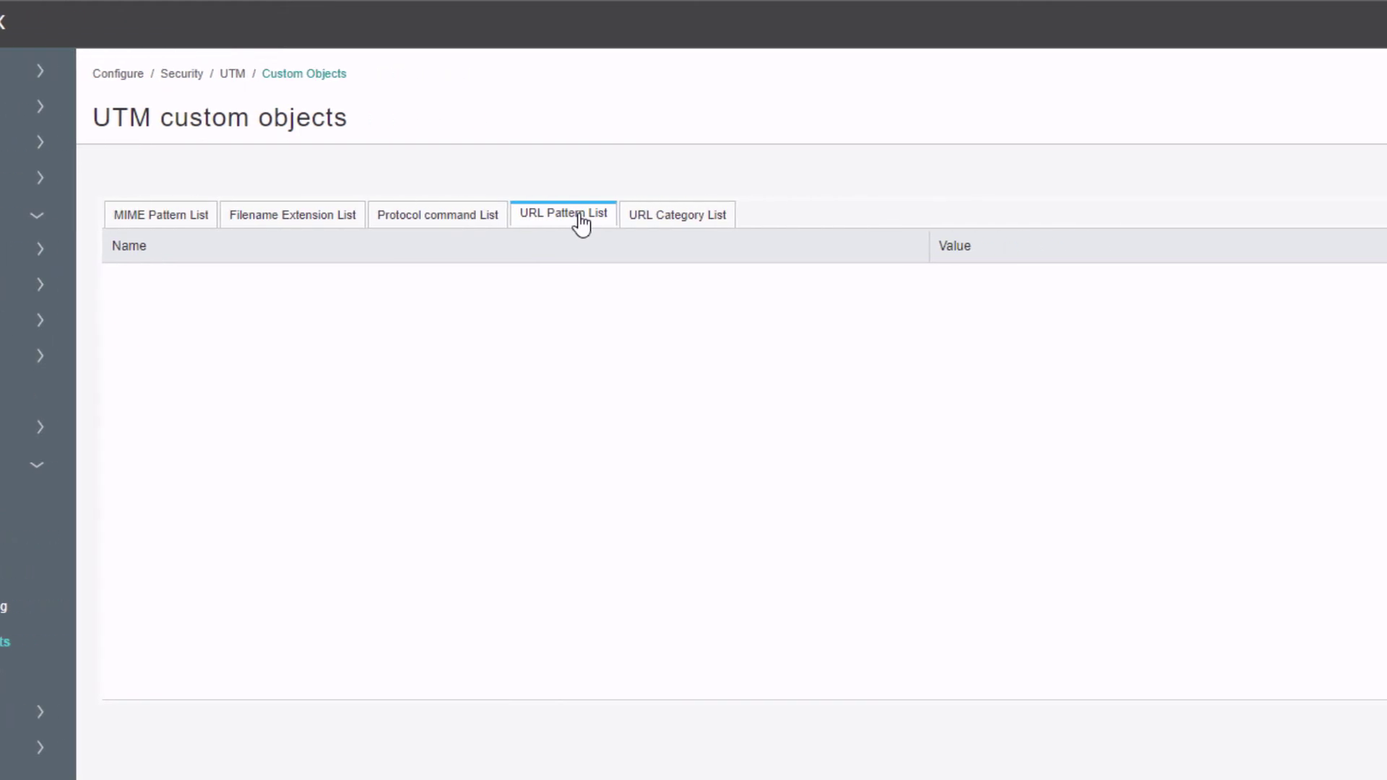
pyautogui.click(1209, 173)
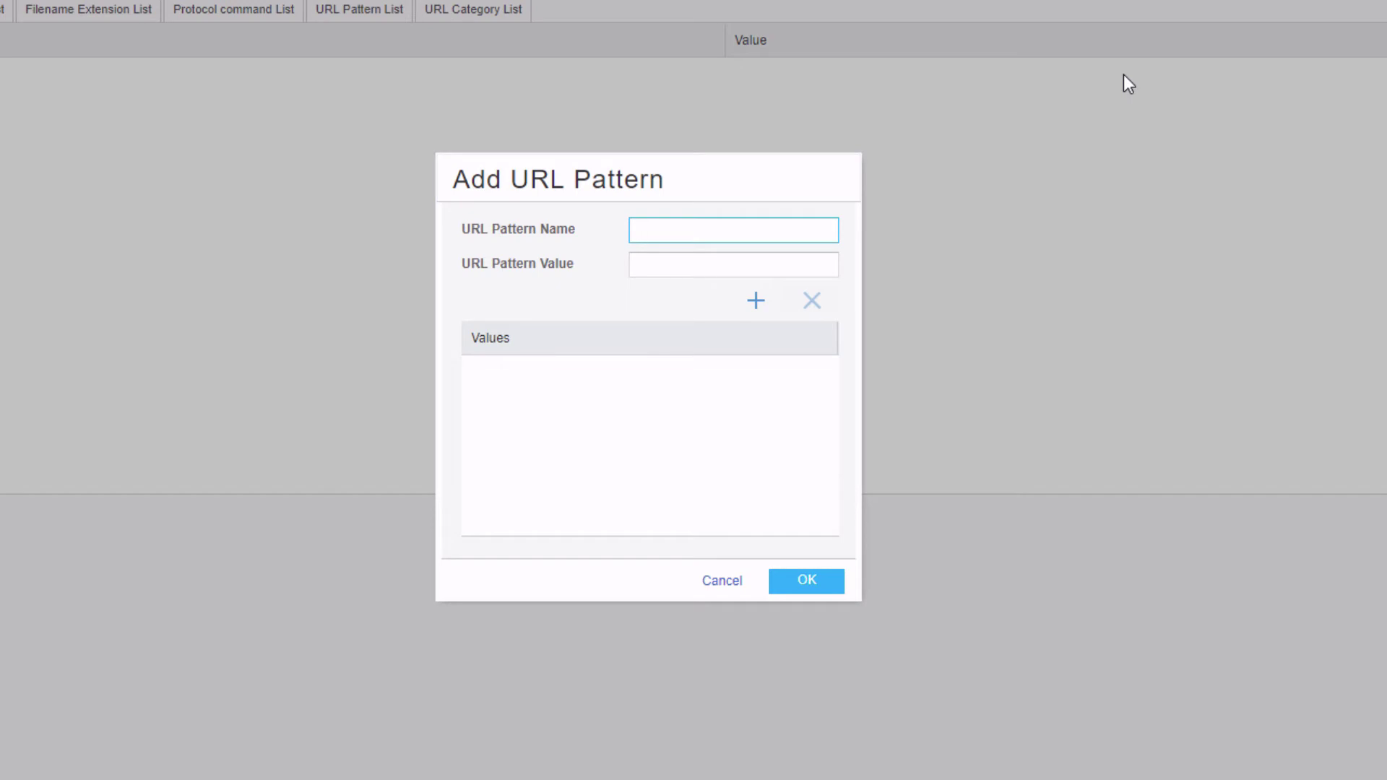
pyautogui.write('LB')
pyautogui.press('BackSpace')
pyautogui.write('B-Pattern')
pyautogui.click(787, 262)
pyautogui.write('http://')
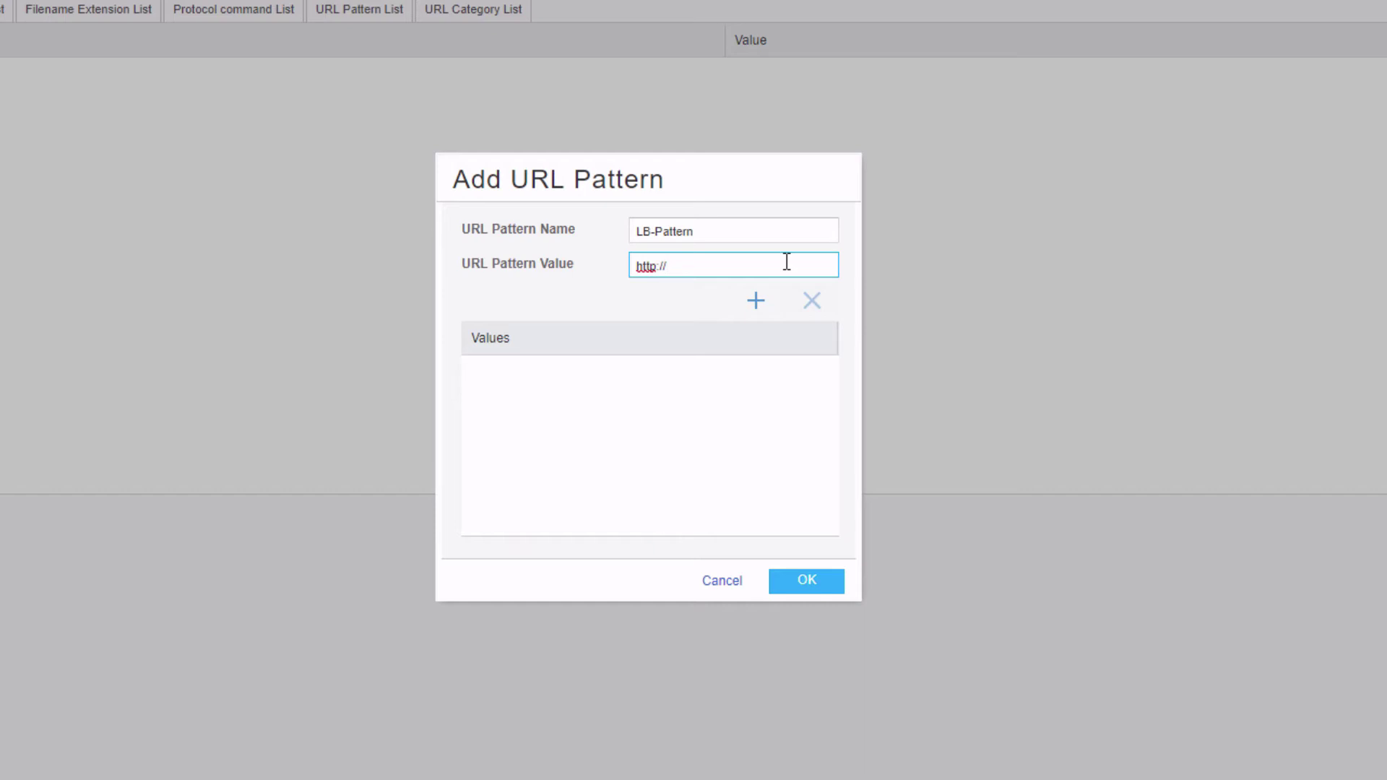
pyautogui.write('203.0.113.1')
pyautogui.click(767, 302)
pyautogui.click(808, 582)
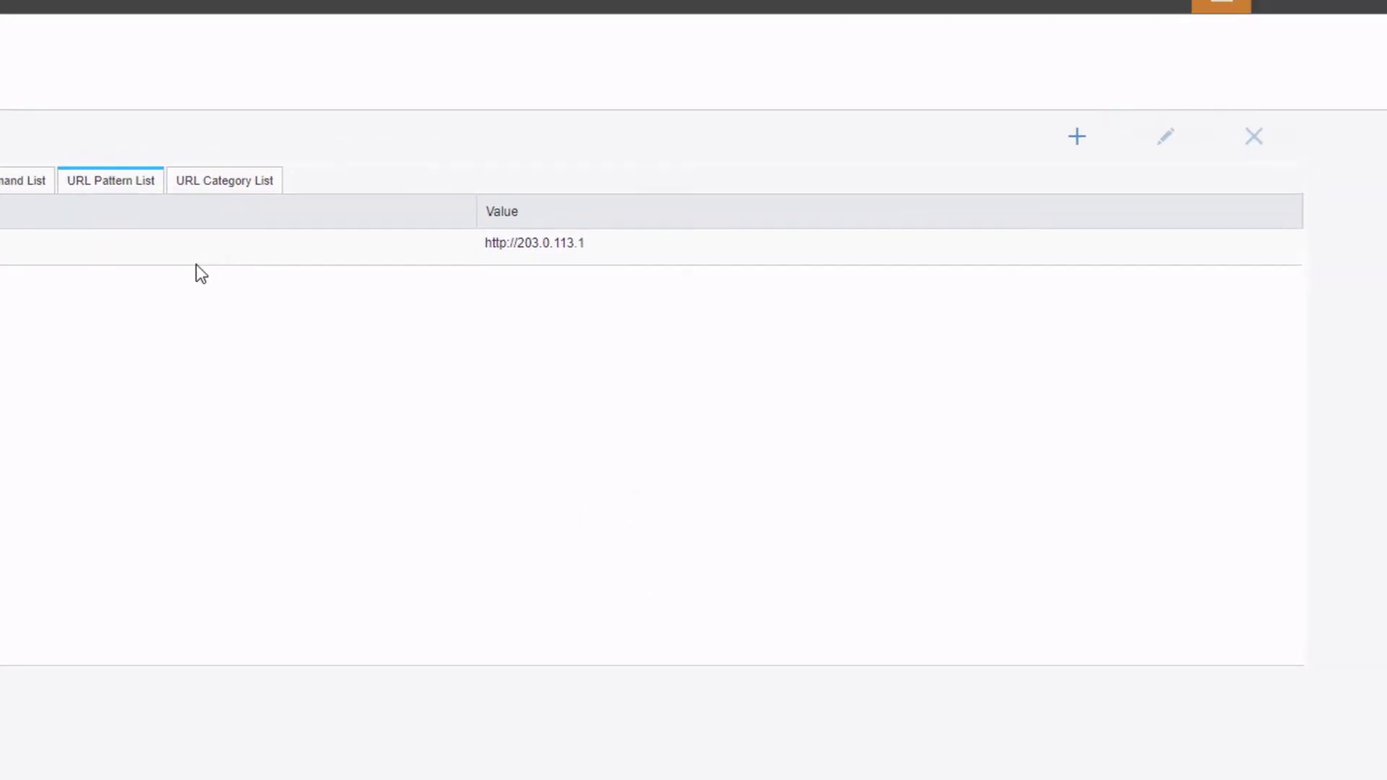
# Step: Create a custom URL category named LB-AV that contains LB-Pattern
pyautogui.click(477, 14)
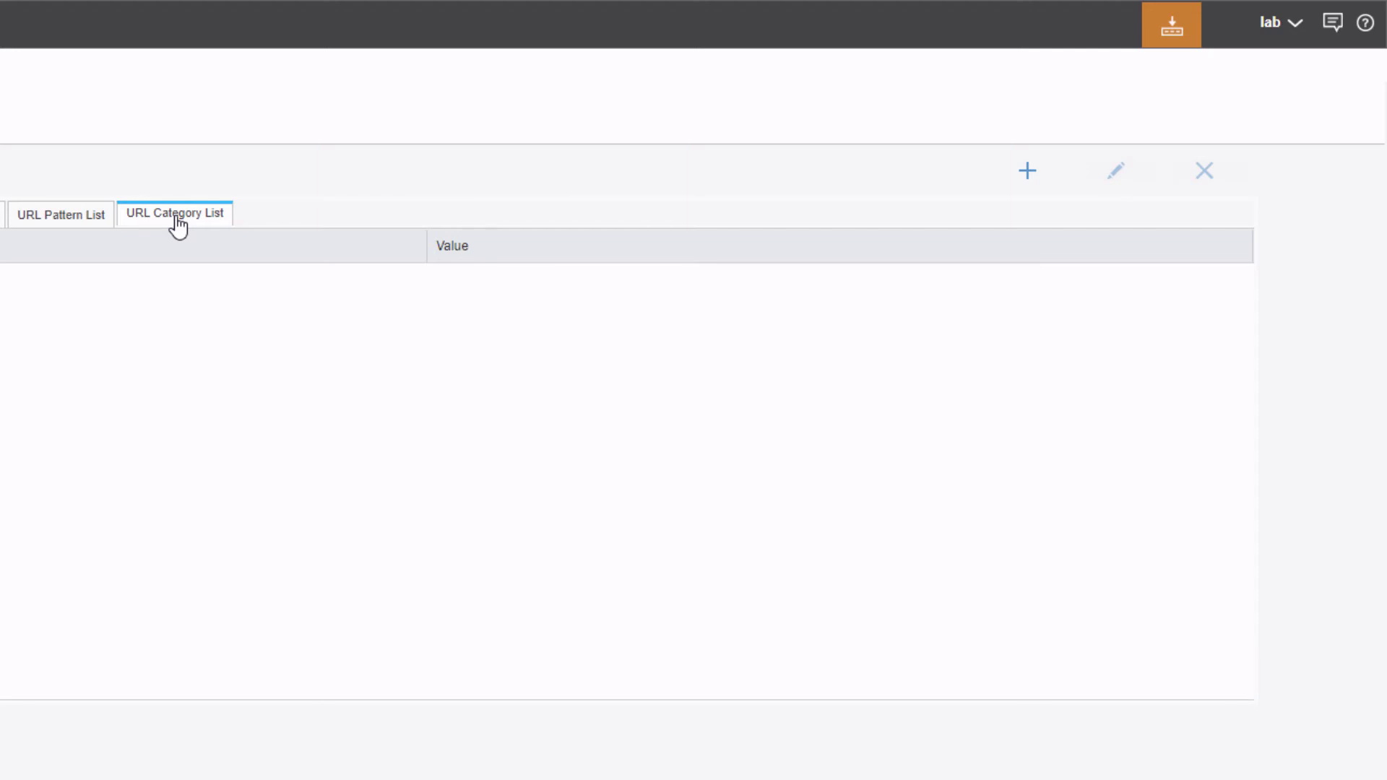
pyautogui.click(1028, 171)
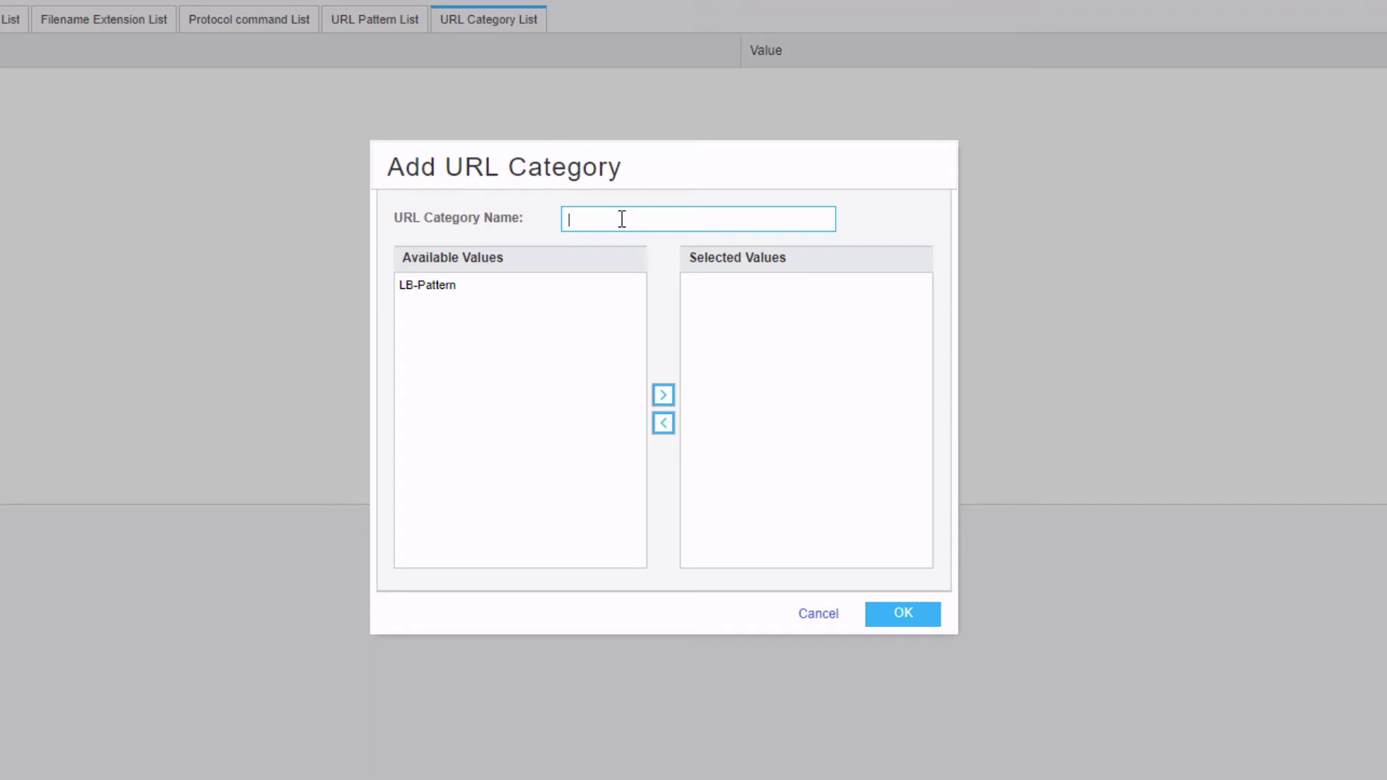
pyautogui.write('LB-AV')
pyautogui.click(497, 297)
pyautogui.click(664, 395)
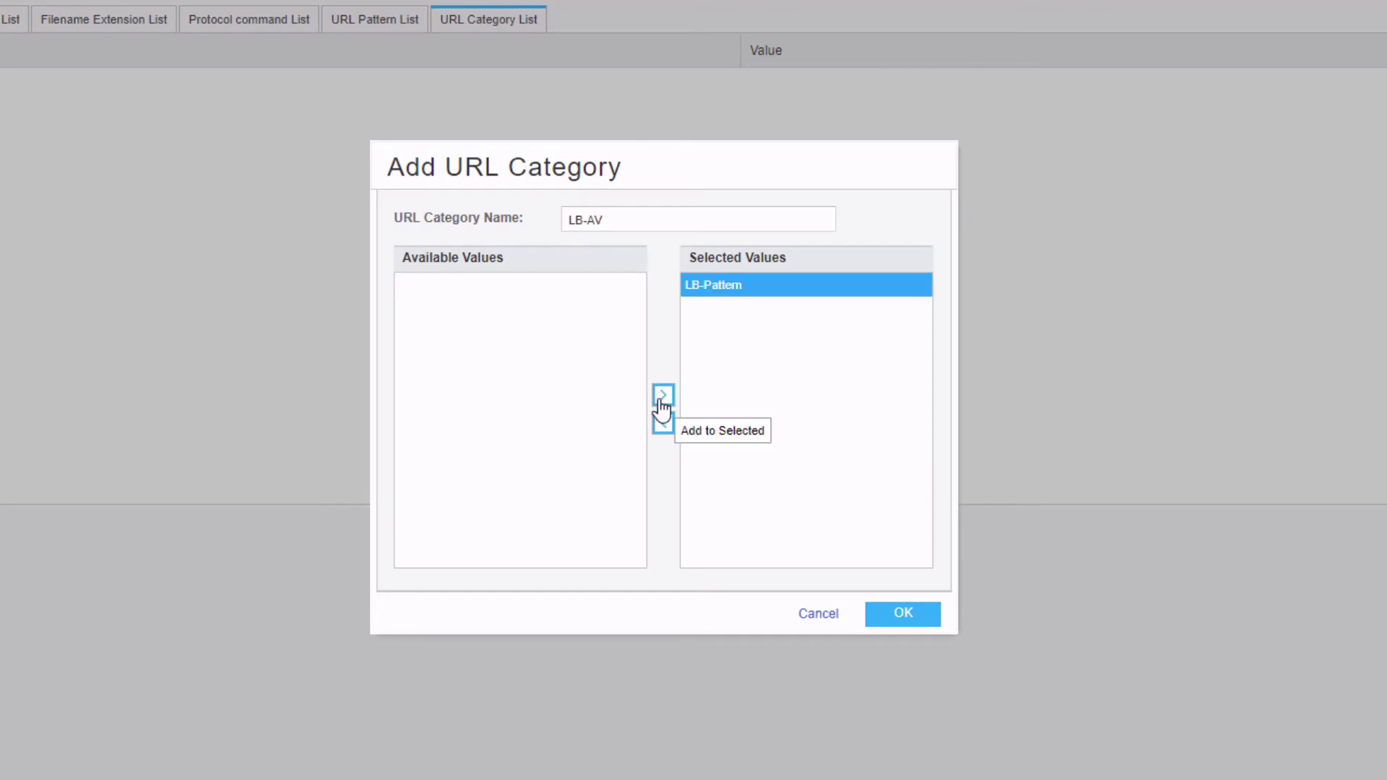
pyautogui.click(912, 615)
pyautogui.click(825, 391)
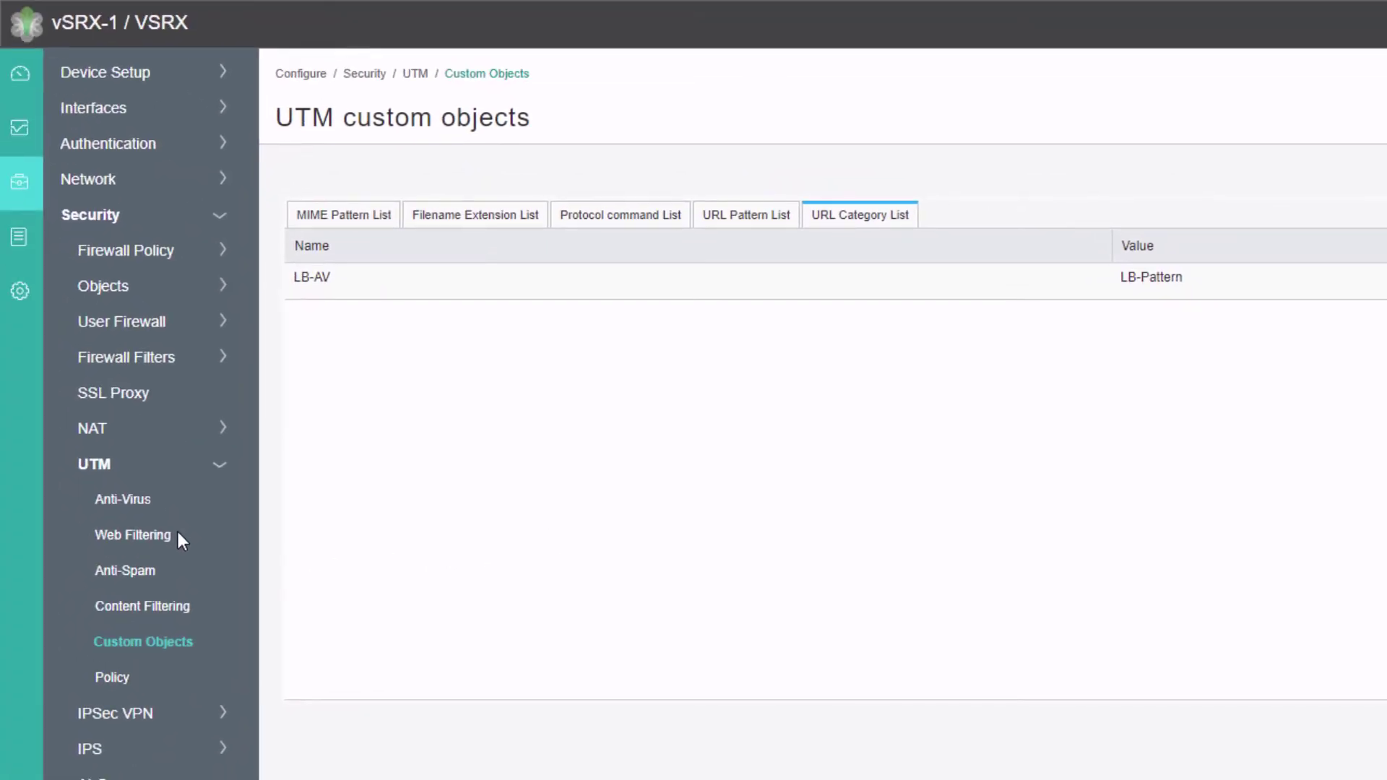
# Step: In the global anti-virus options, set the URL whitelist to LB-AV and the MIME whitelist to None, and save
pyautogui.click(143, 506)
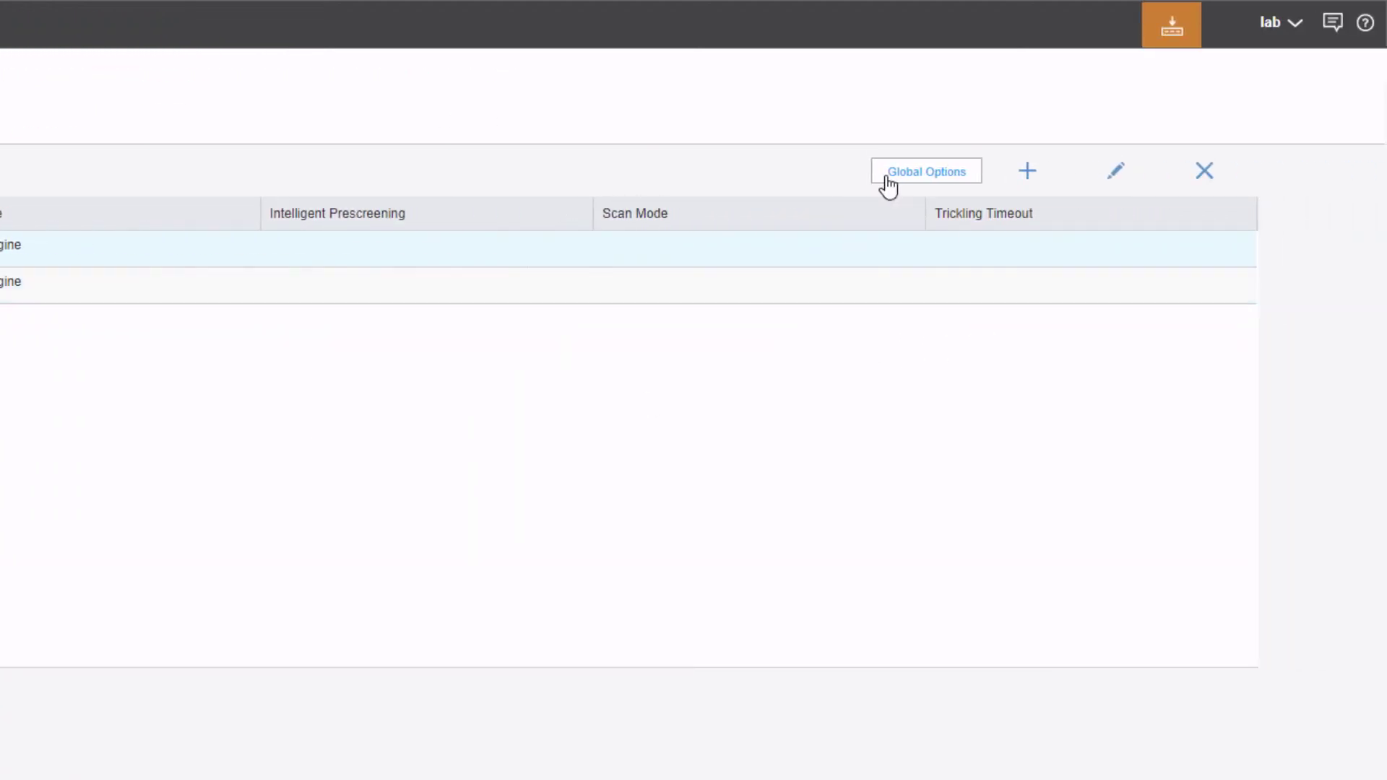
pyautogui.click(889, 180)
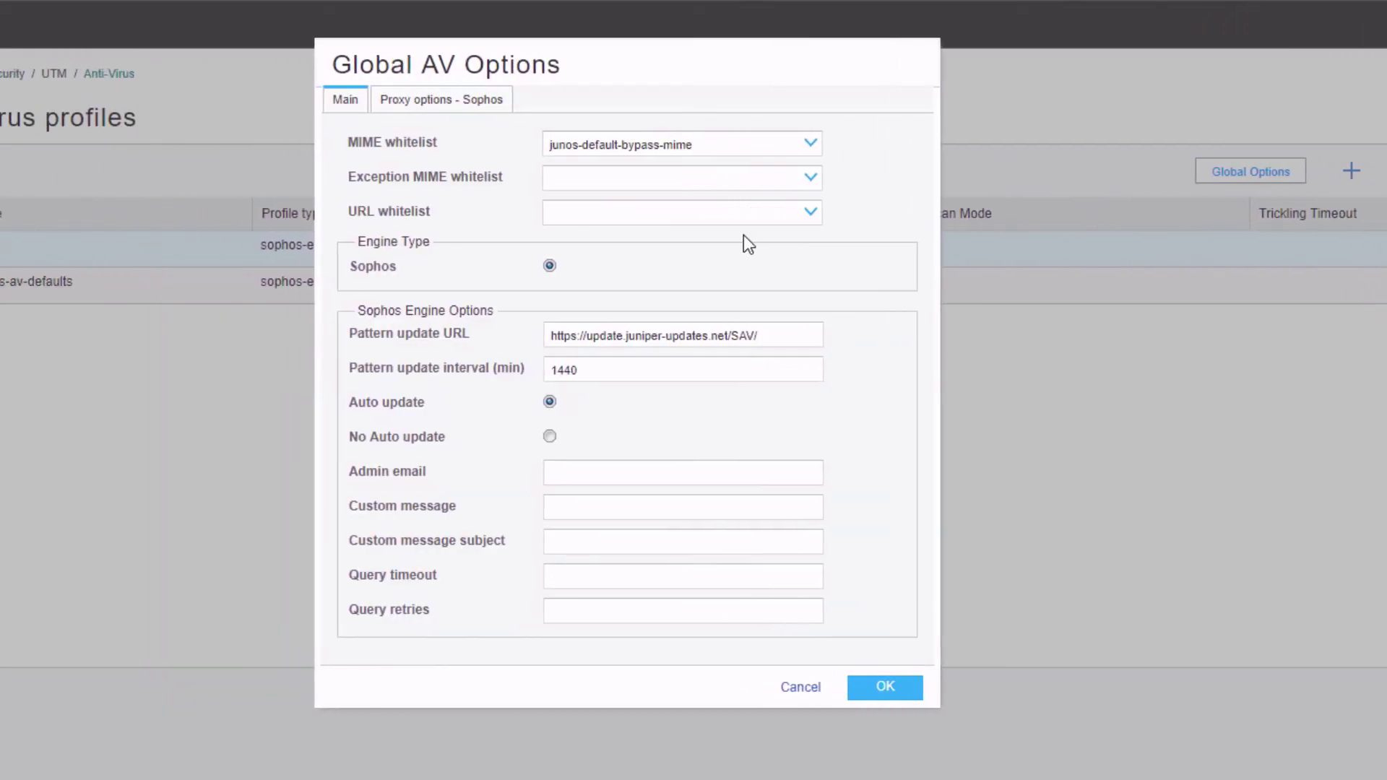
pyautogui.click(744, 217)
pyautogui.click(695, 269)
pyautogui.click(694, 275)
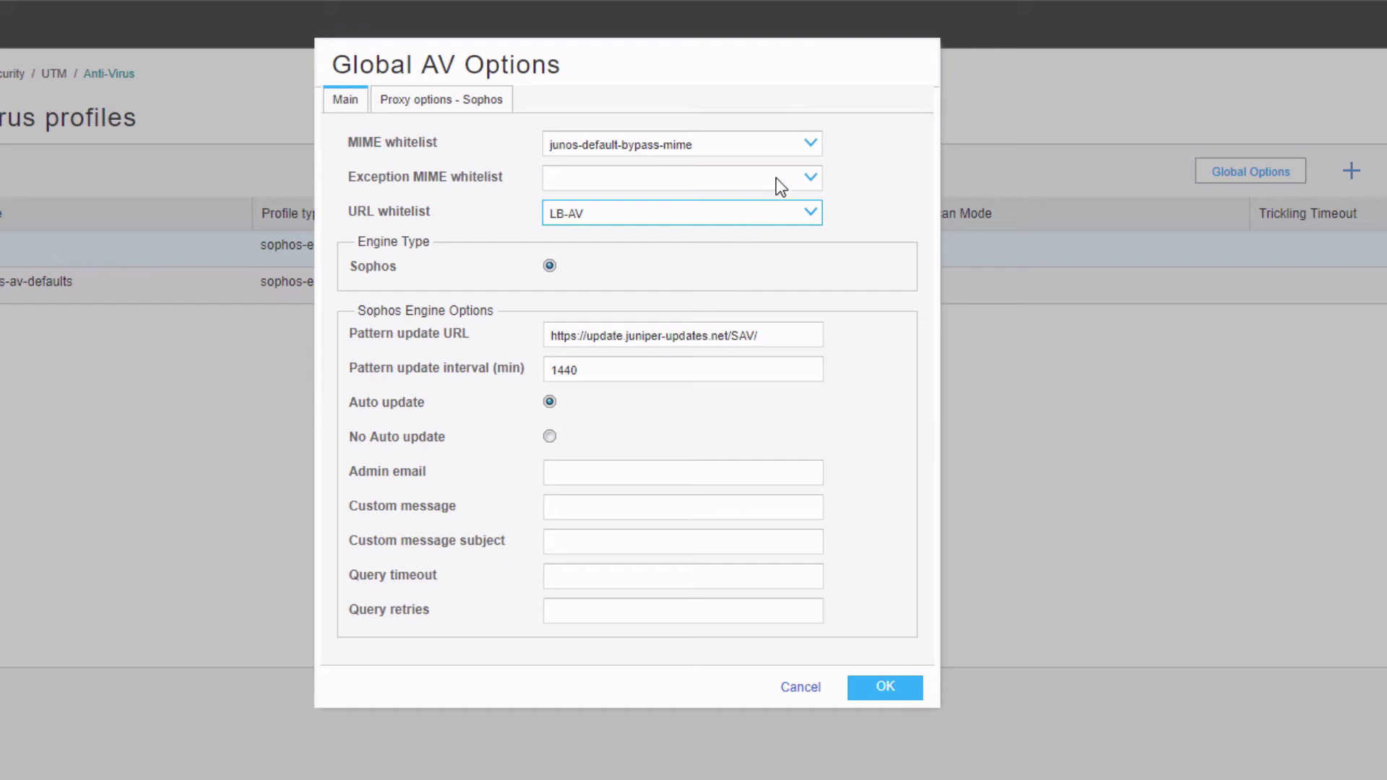
pyautogui.click(810, 150)
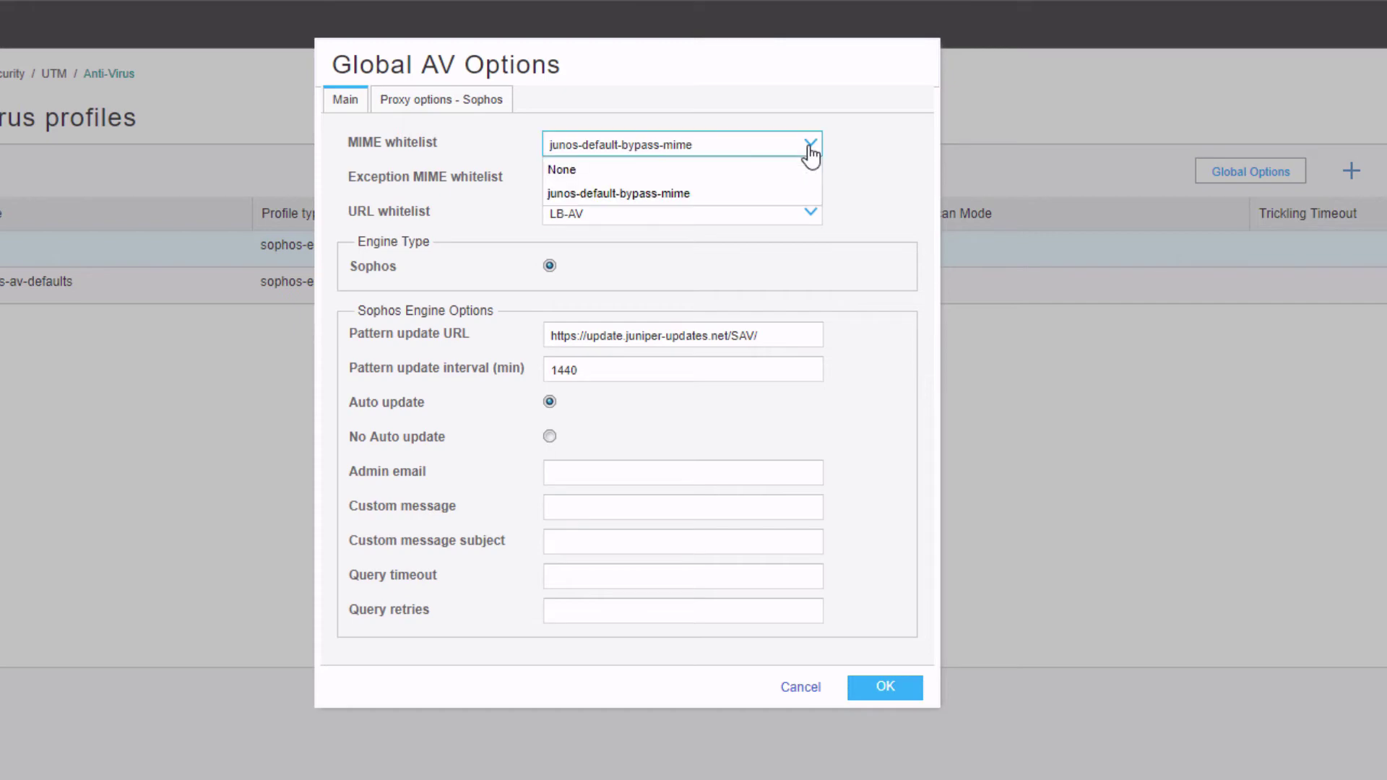
pyautogui.click(731, 173)
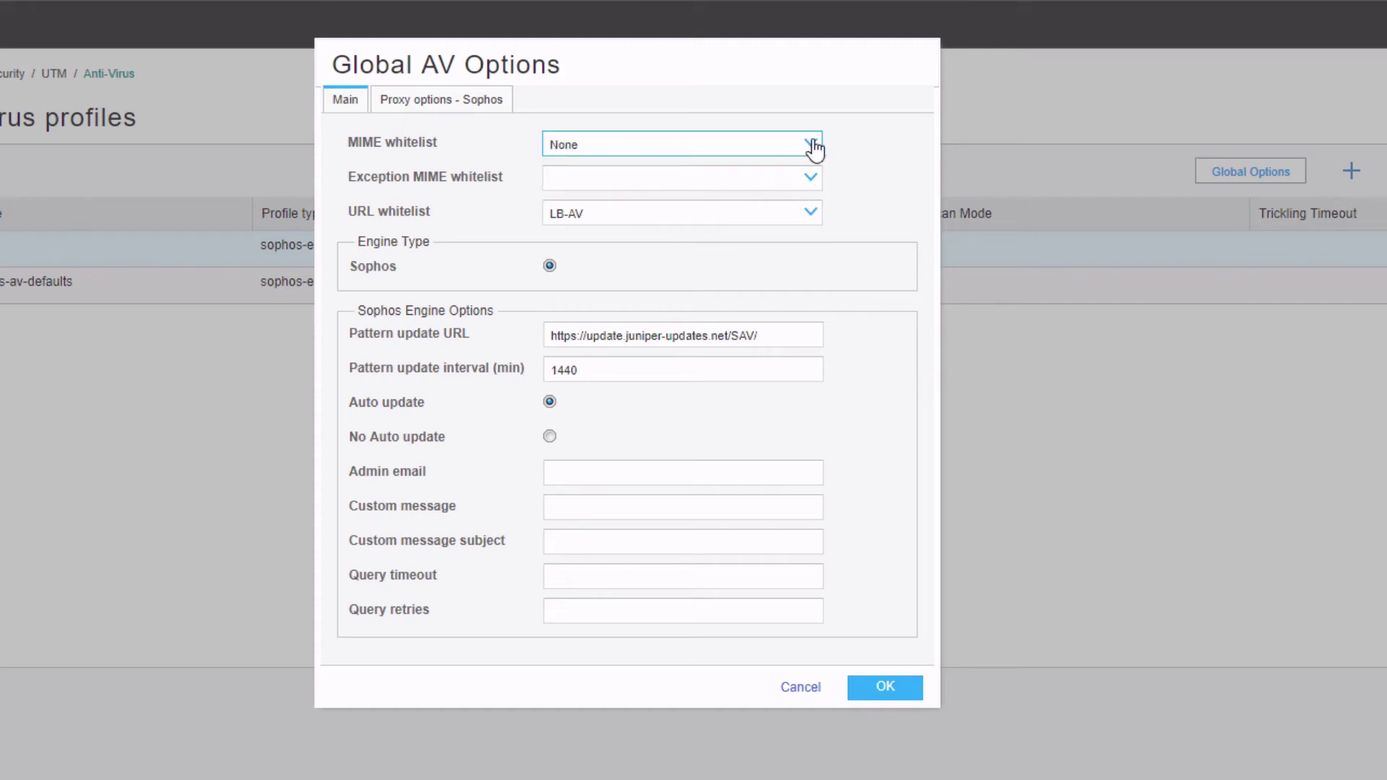
pyautogui.click(875, 688)
pyautogui.click(817, 591)
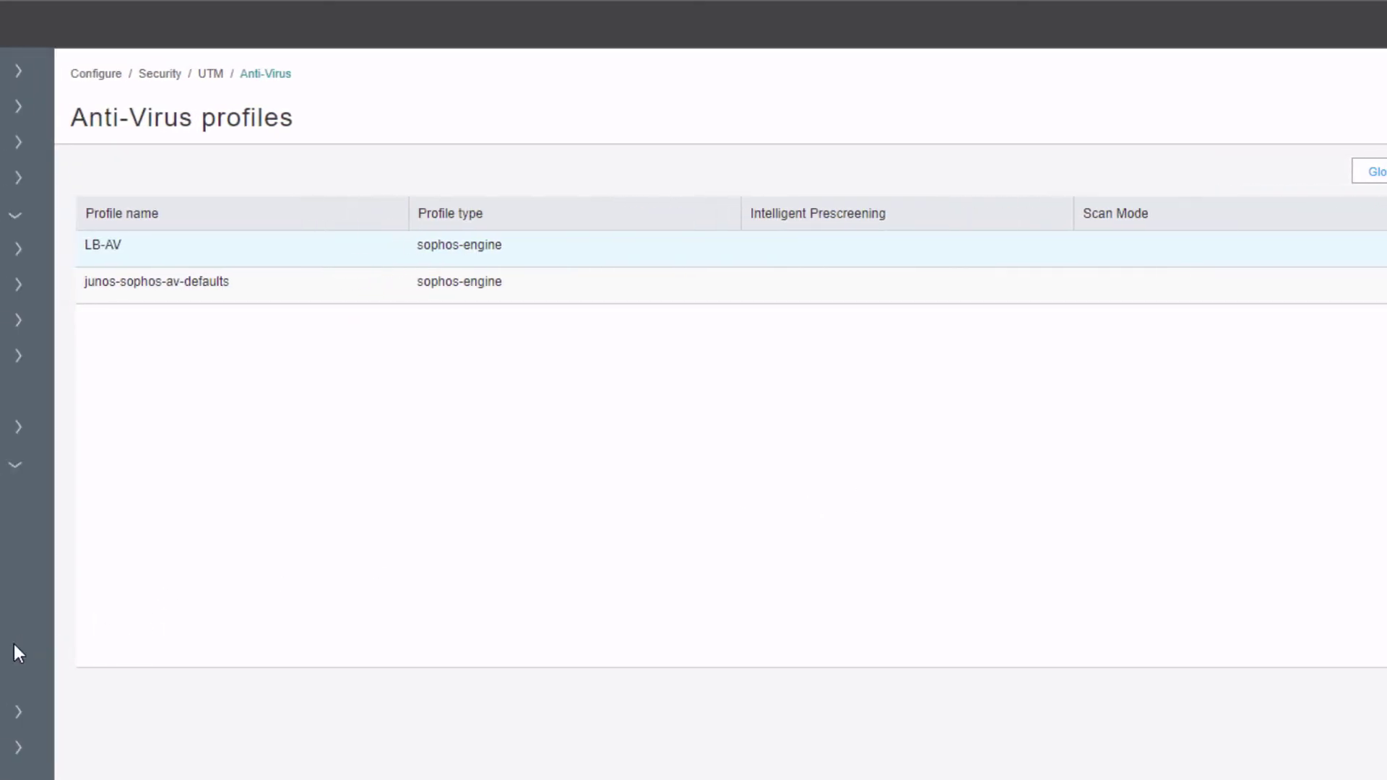
# Step: Start a new UTM policy named UTM-LB
pyautogui.click(118, 678)
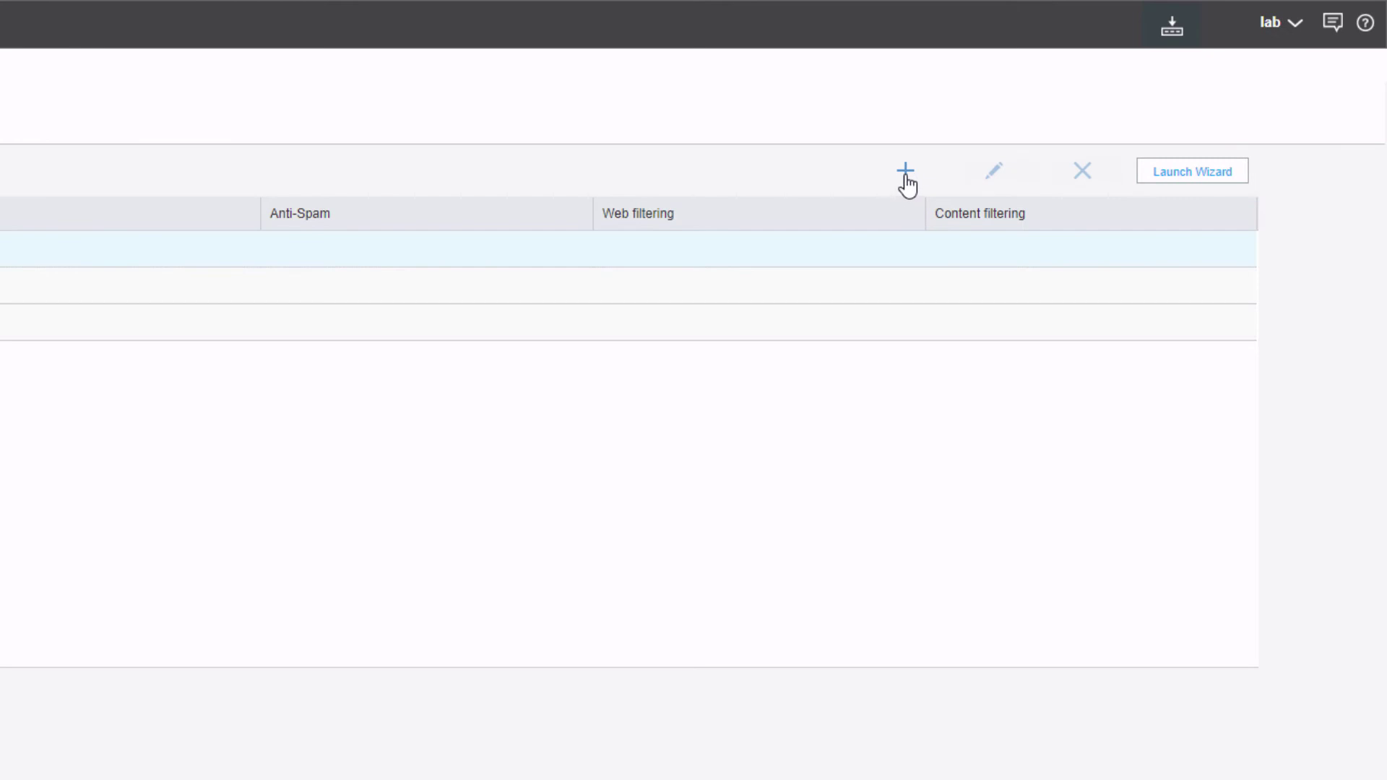
pyautogui.click(906, 175)
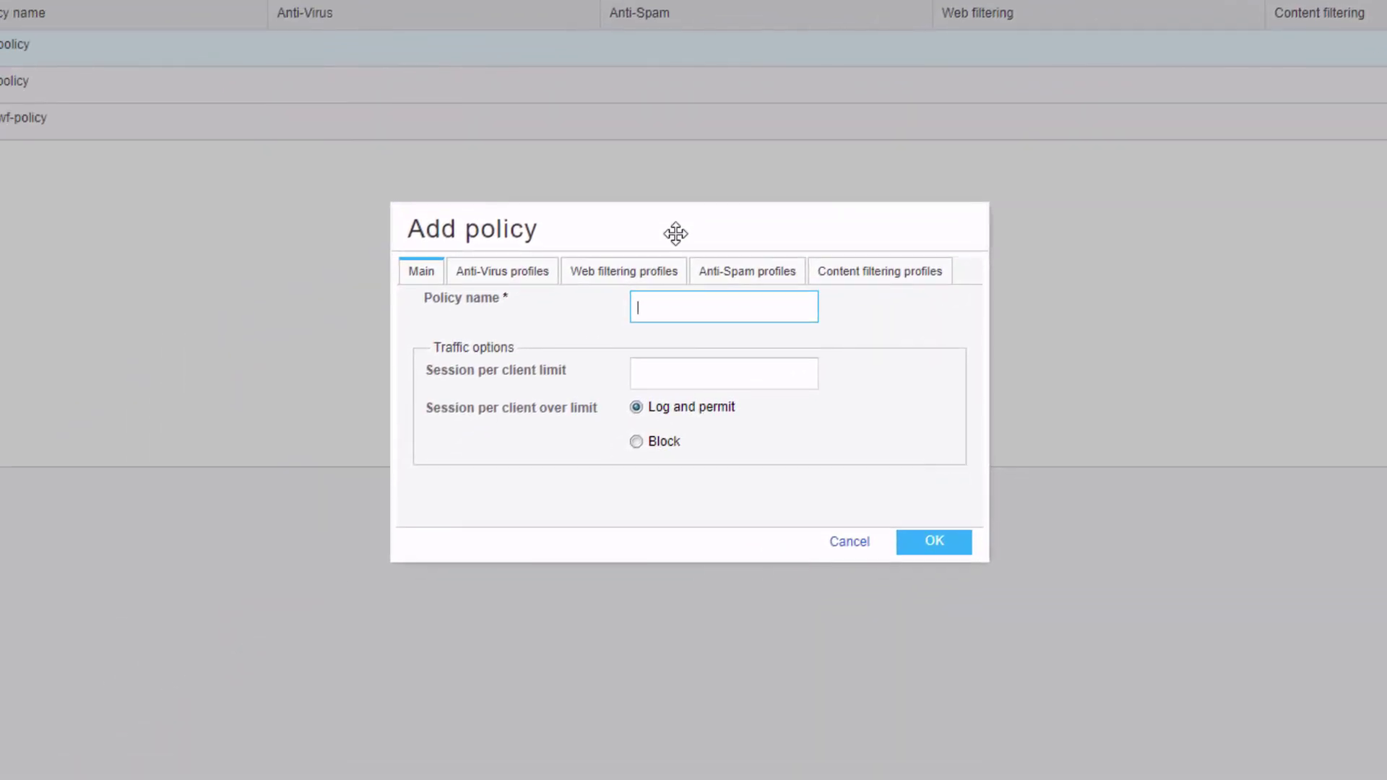
pyautogui.write('UTM-LB')
# Step: Assign the LB-AV anti-virus profile to HTTP traffic in the new UTM policy and save the policy
pyautogui.click(517, 279)
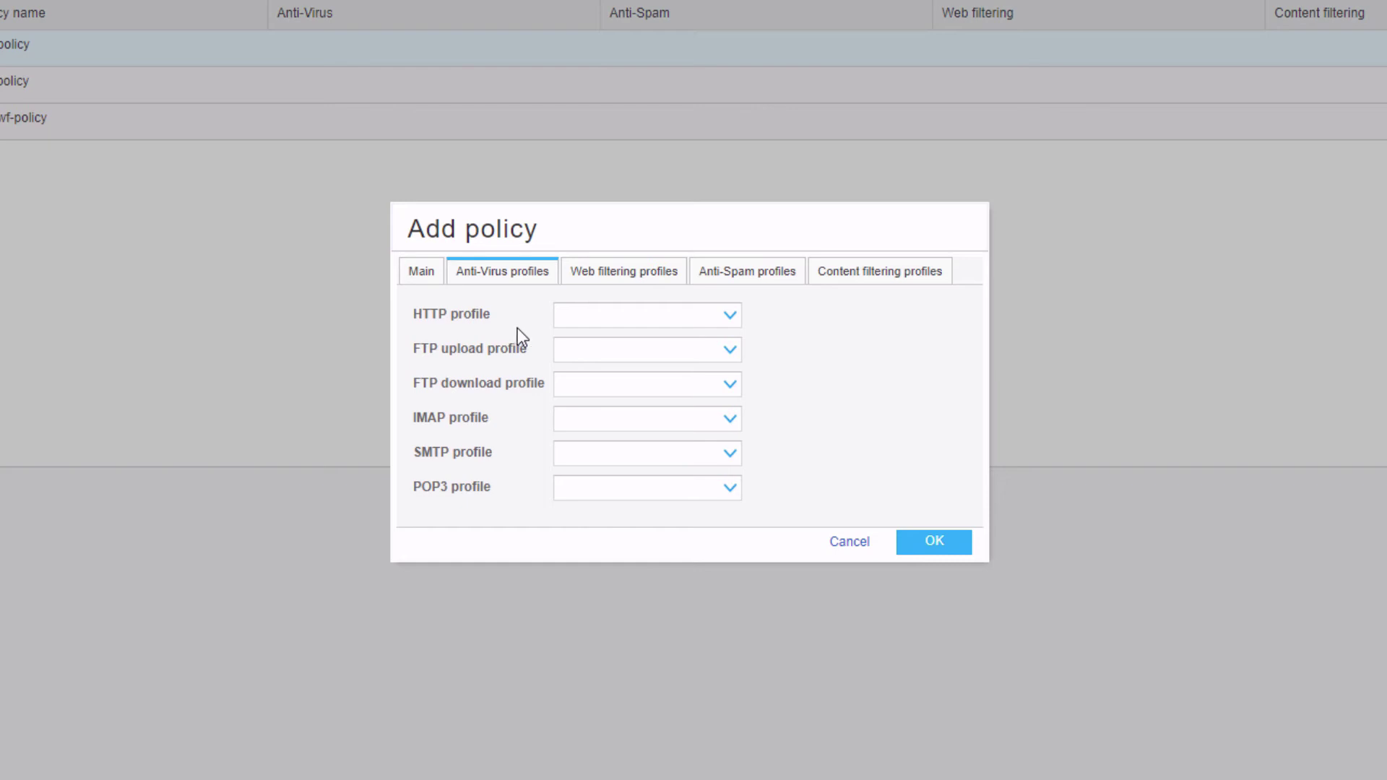
pyautogui.click(728, 318)
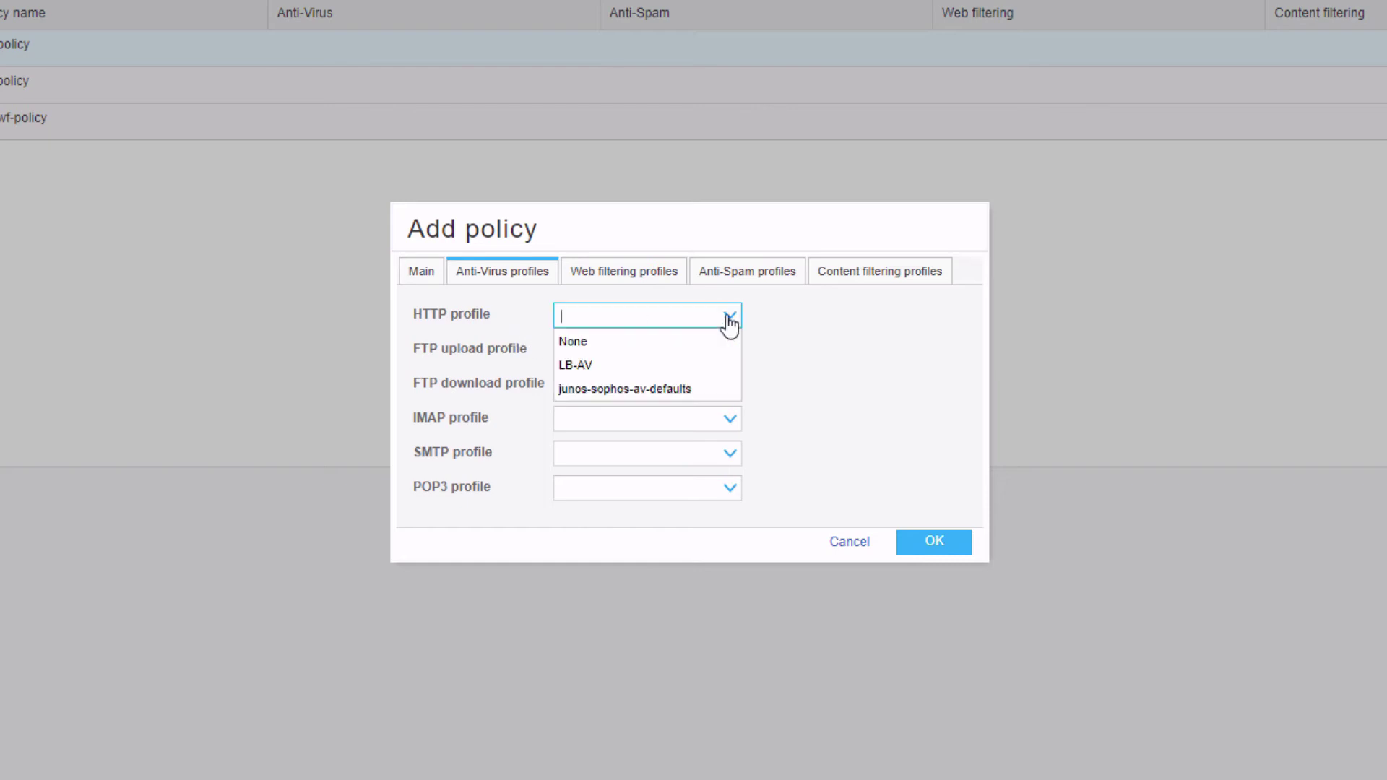
pyautogui.click(673, 367)
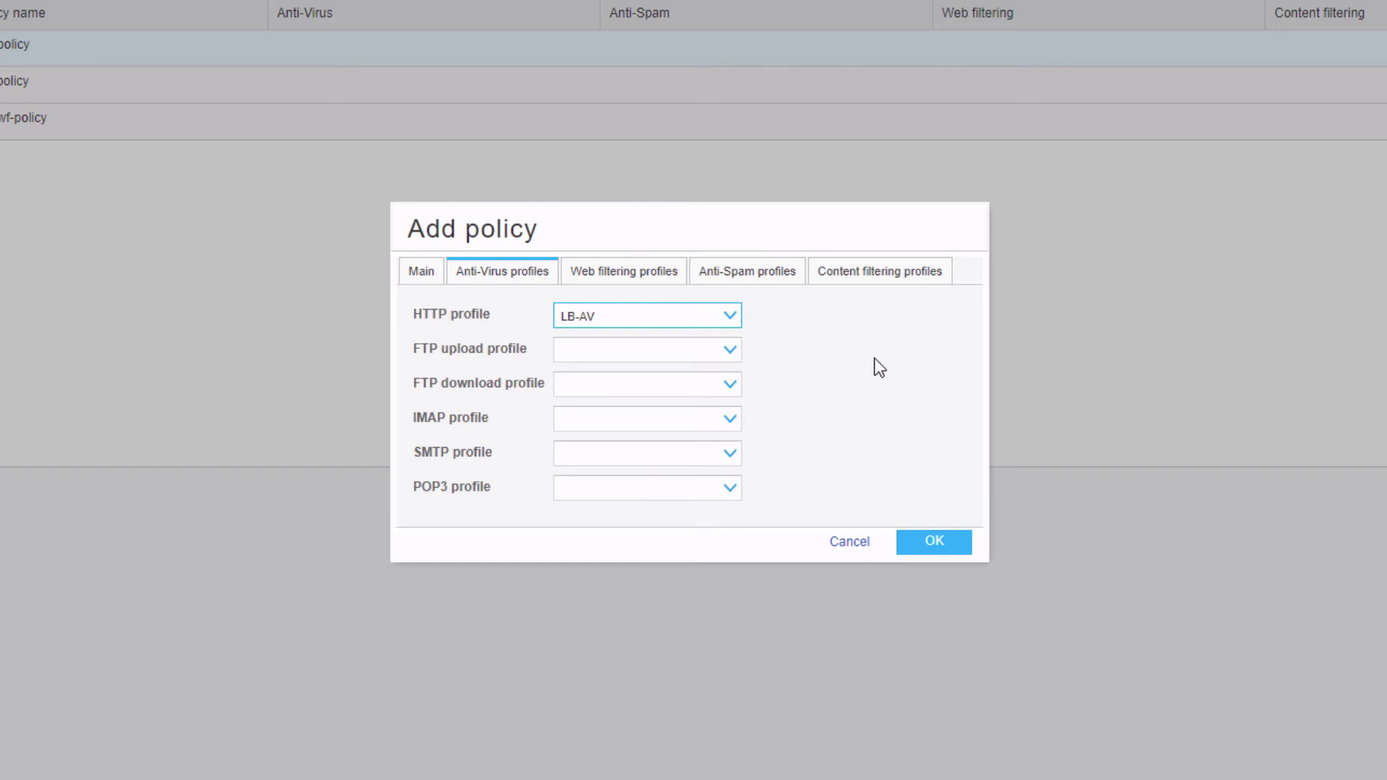
pyautogui.click(730, 350)
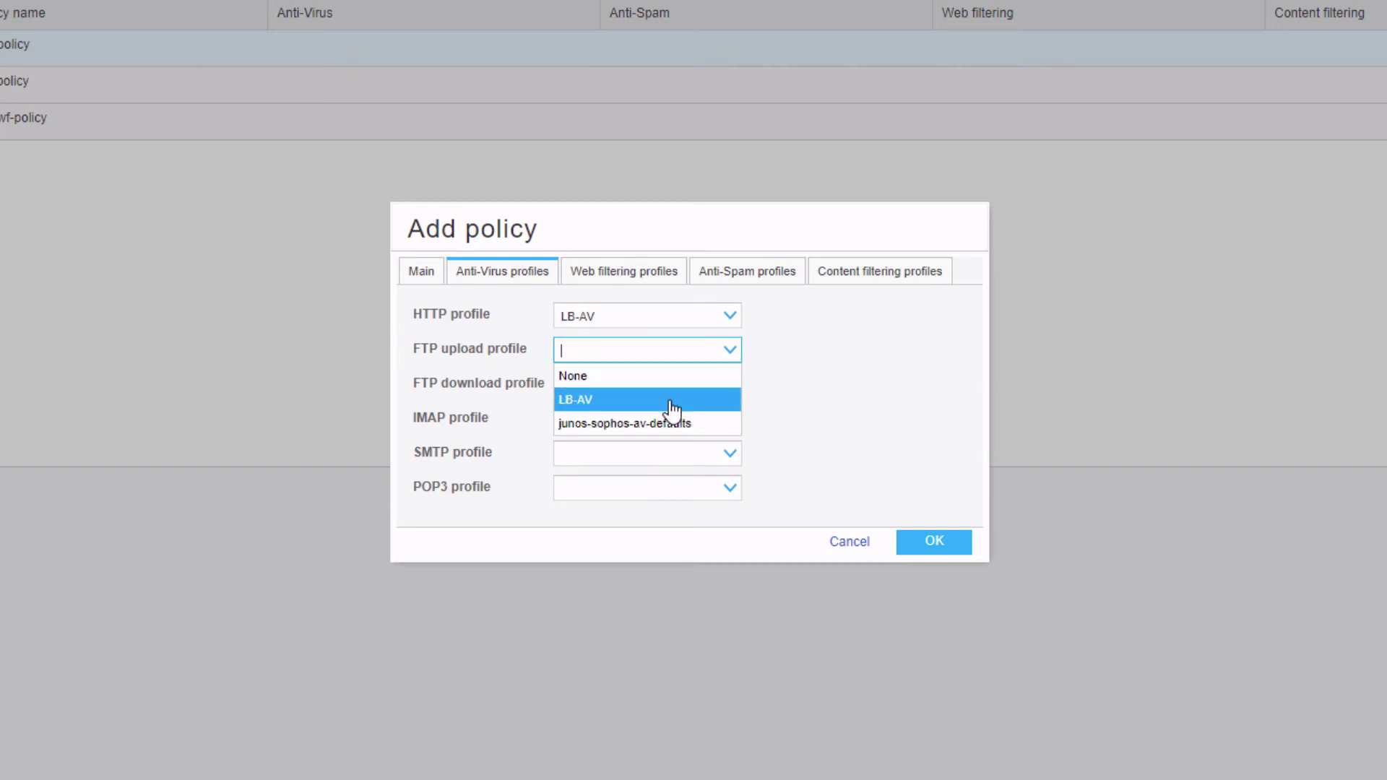
pyautogui.click(831, 381)
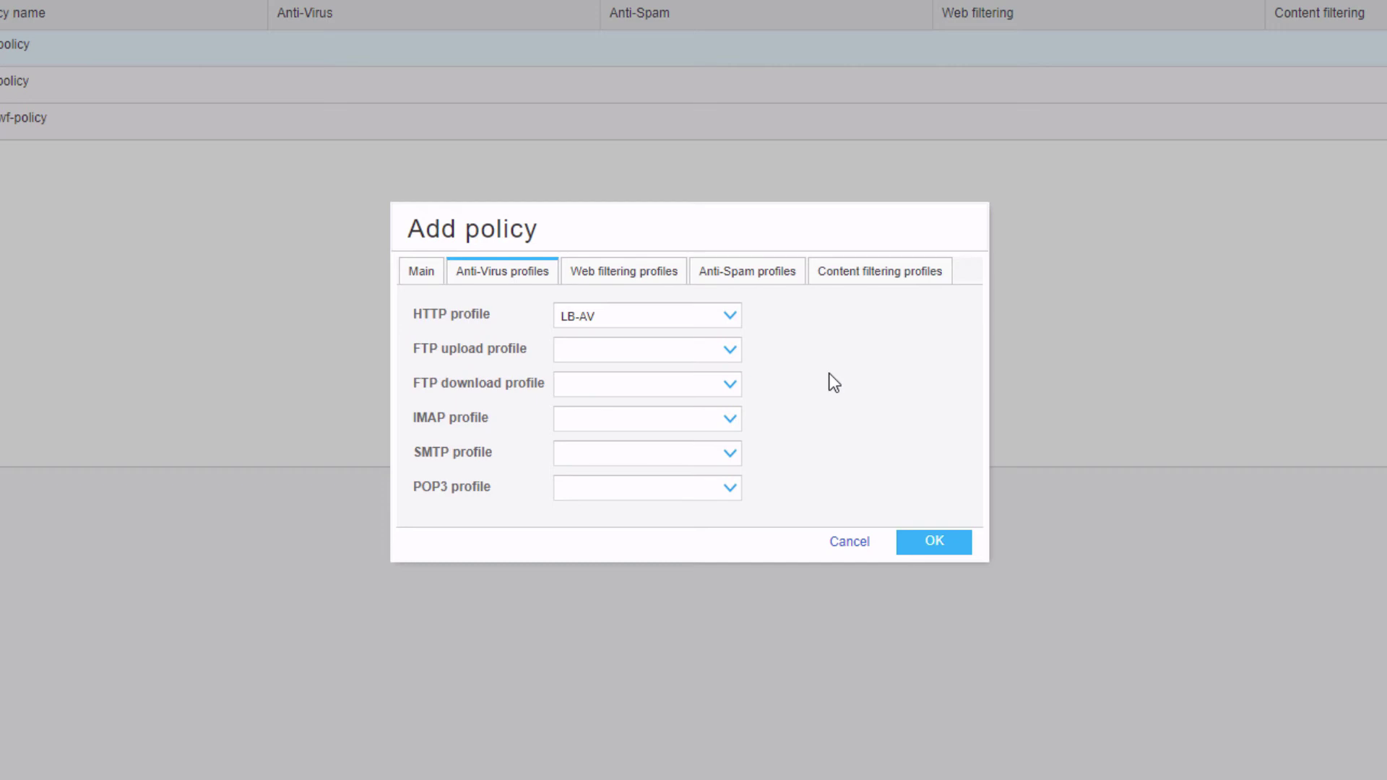
pyautogui.click(917, 542)
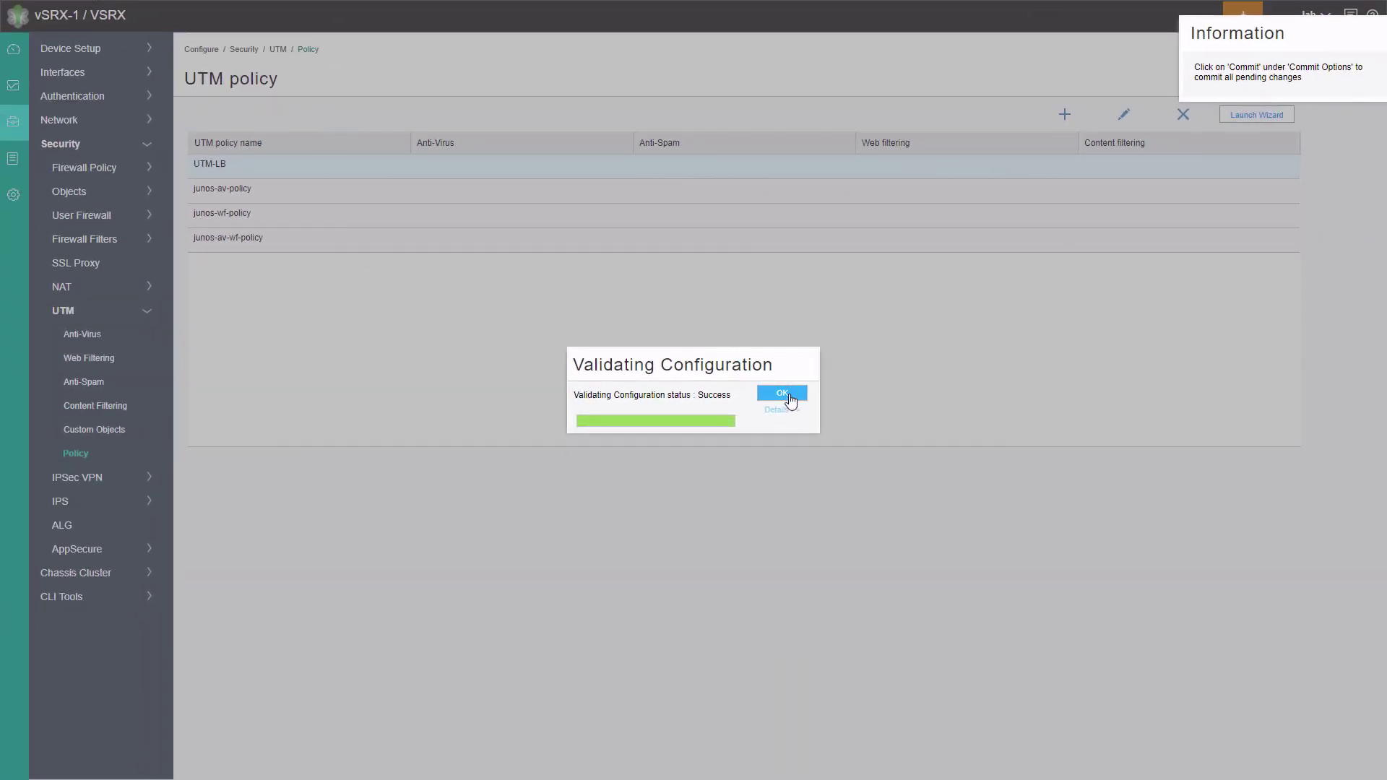
pyautogui.click(790, 396)
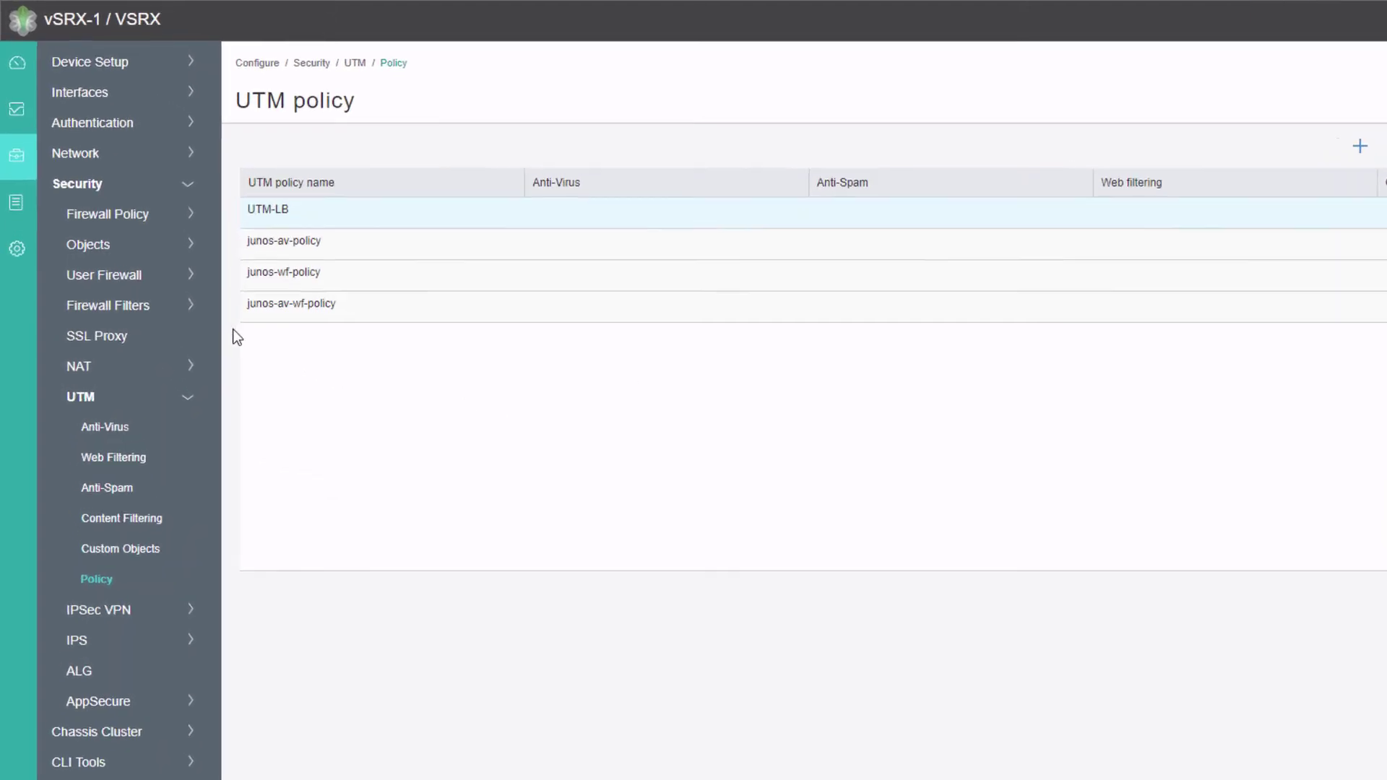
# Step: Start a new firewall policy rule named UTM-AV-LB
pyautogui.click(173, 285)
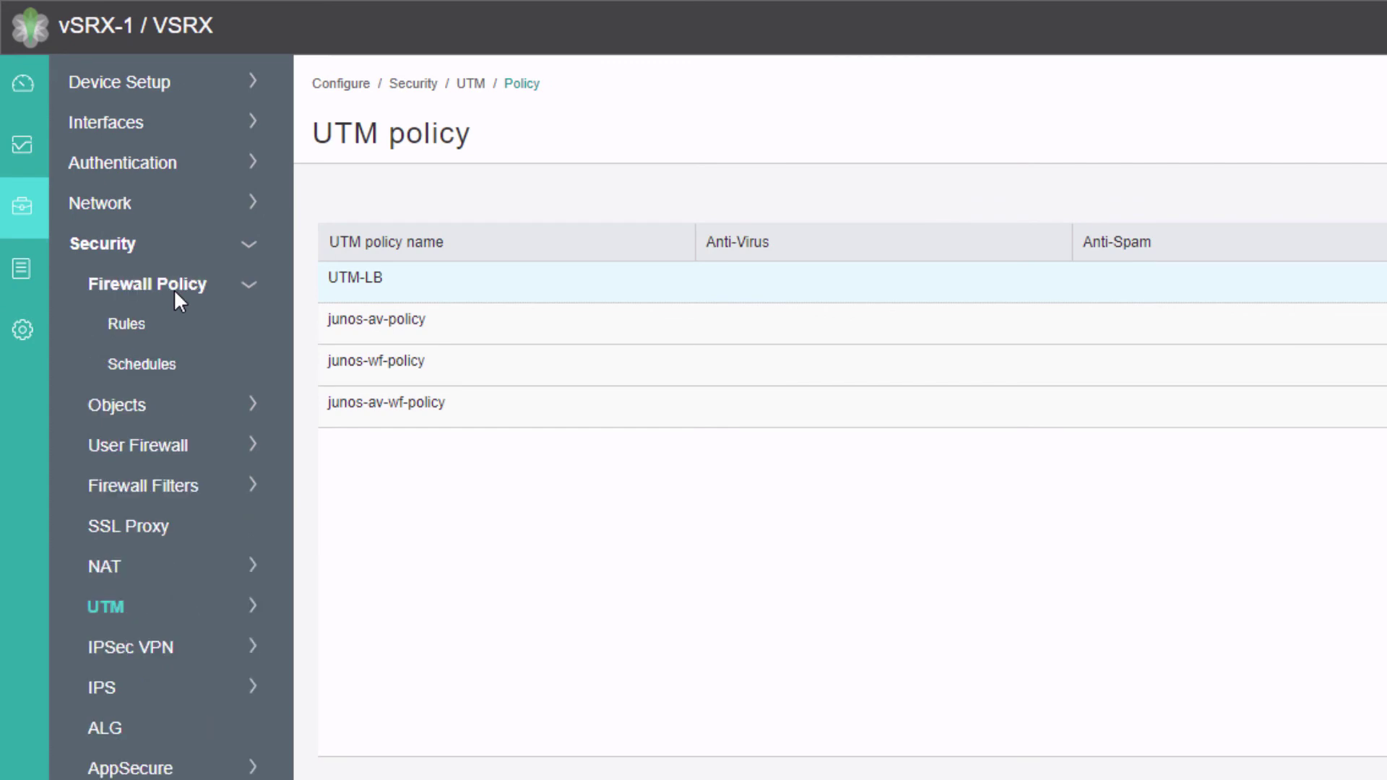
pyautogui.click(127, 325)
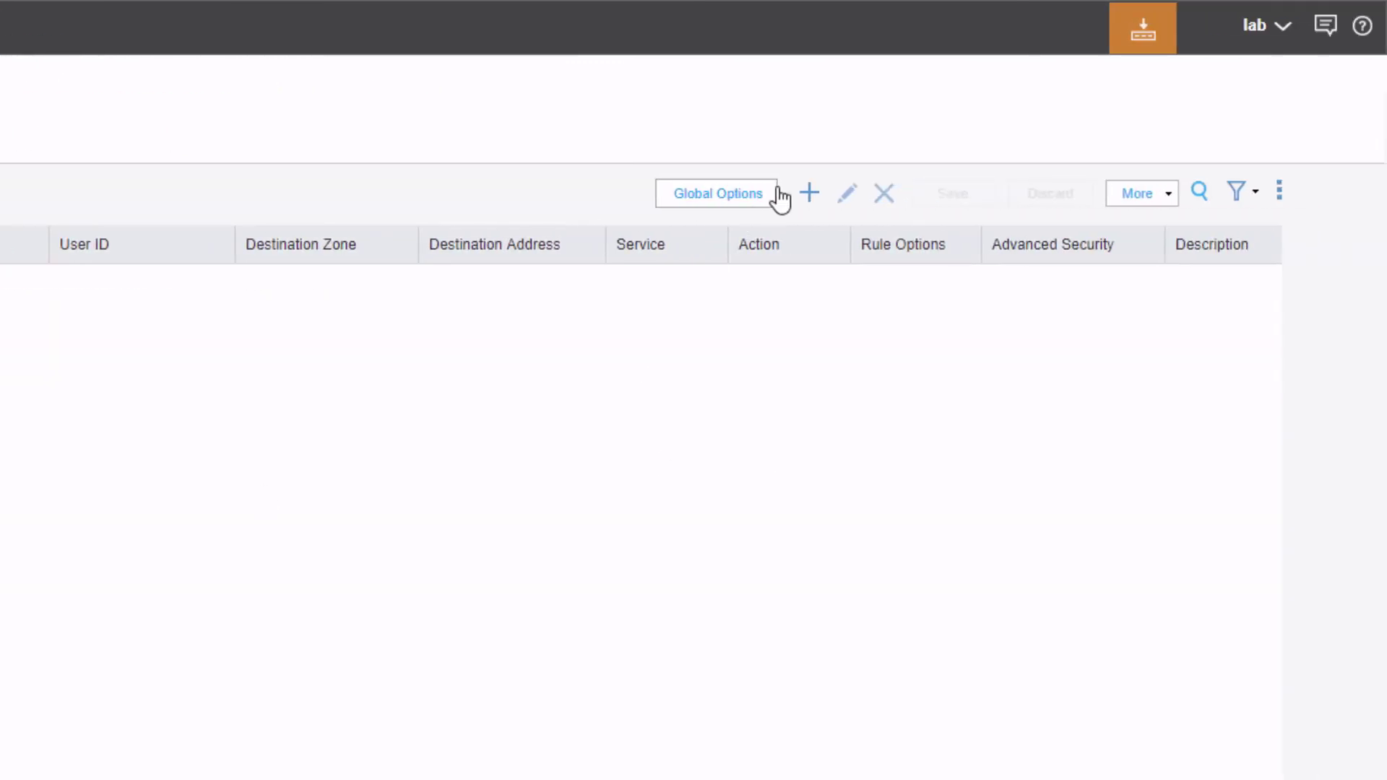
pyautogui.click(809, 193)
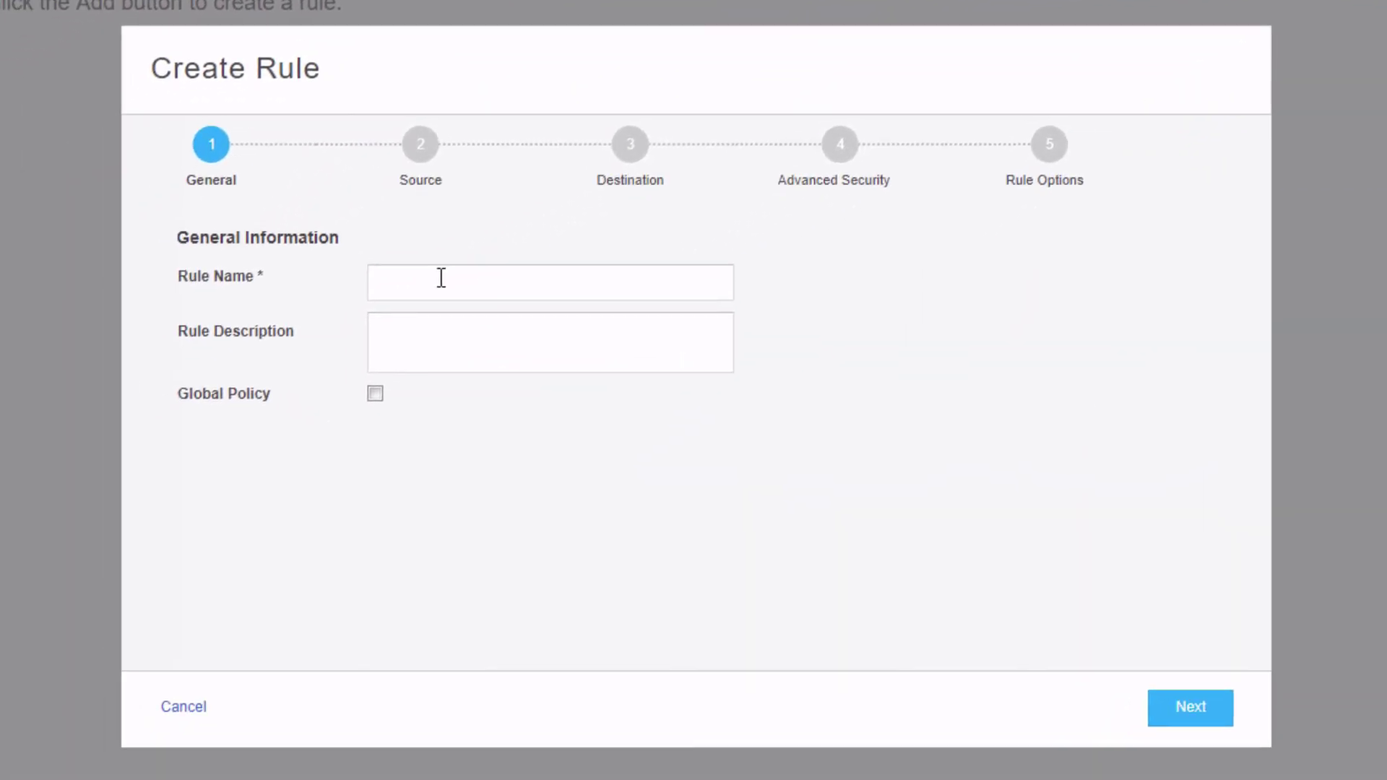
pyautogui.click(387, 287)
pyautogui.write('UTM-AV-LB')
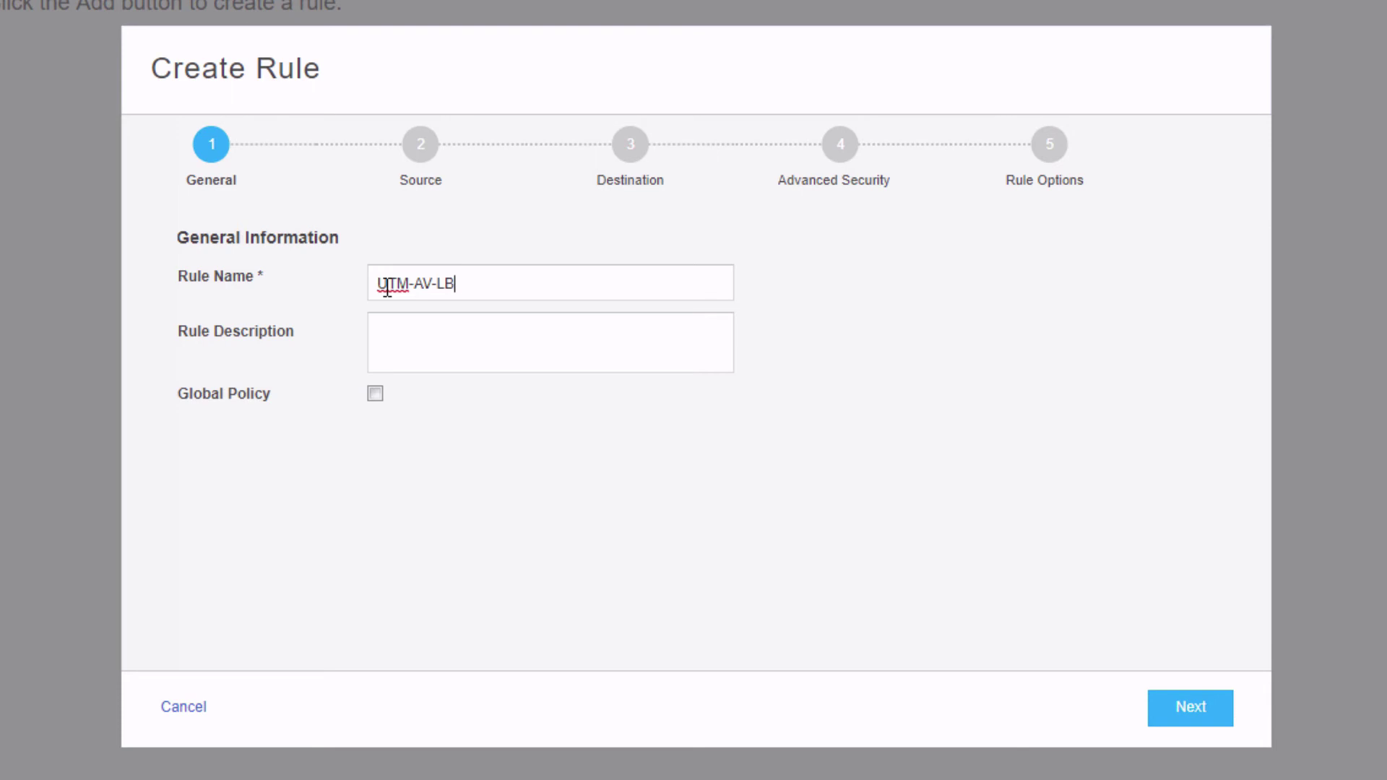
# Step: Keep Users as the rule's source zone and set its destination zone to Internet
pyautogui.click(423, 142)
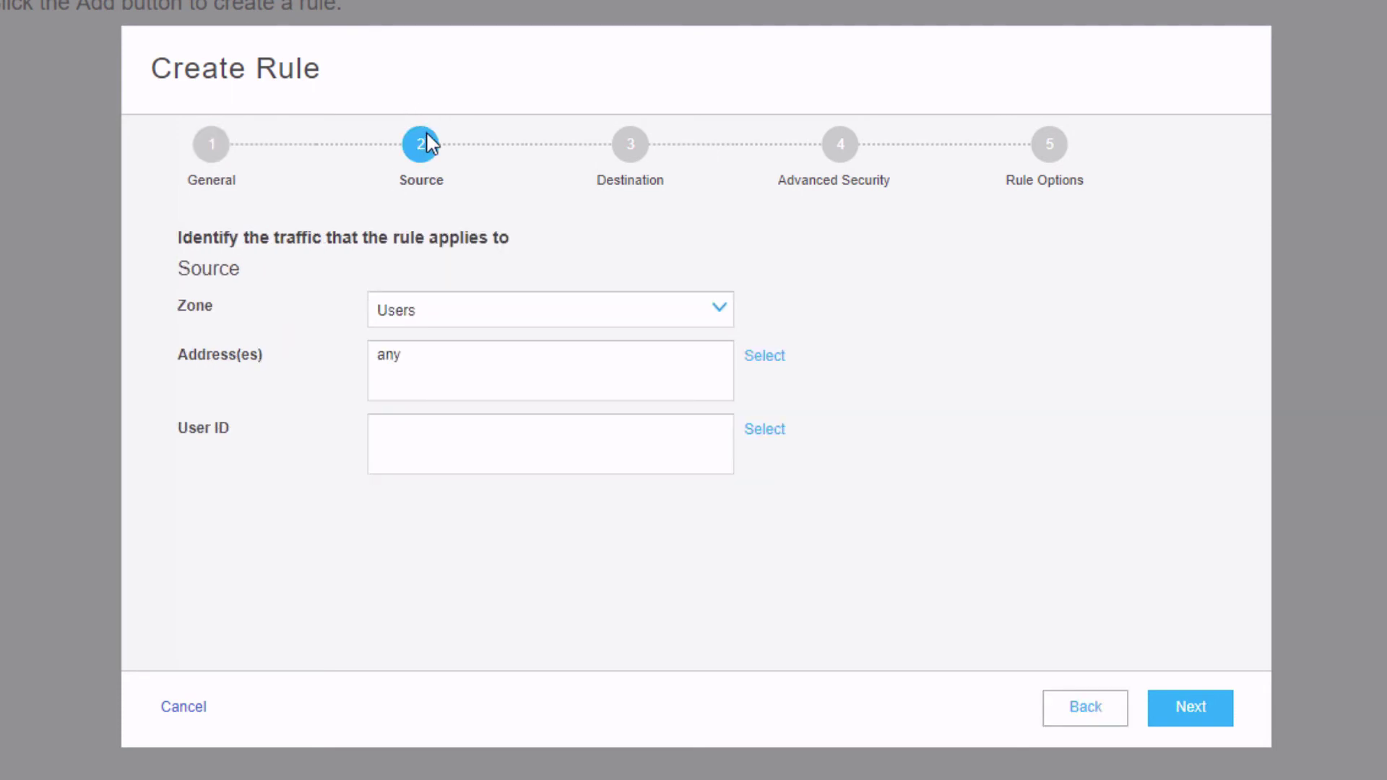
pyautogui.click(620, 159)
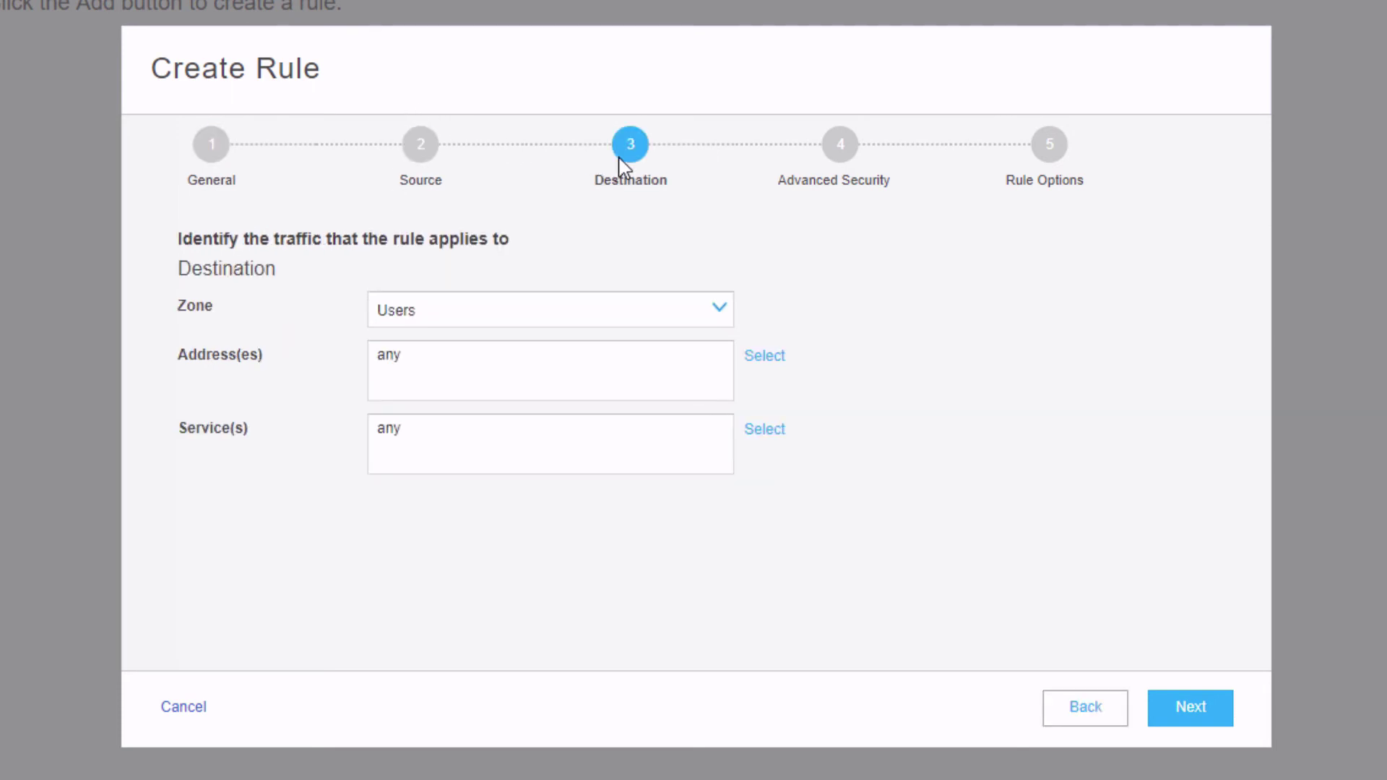
pyautogui.click(450, 305)
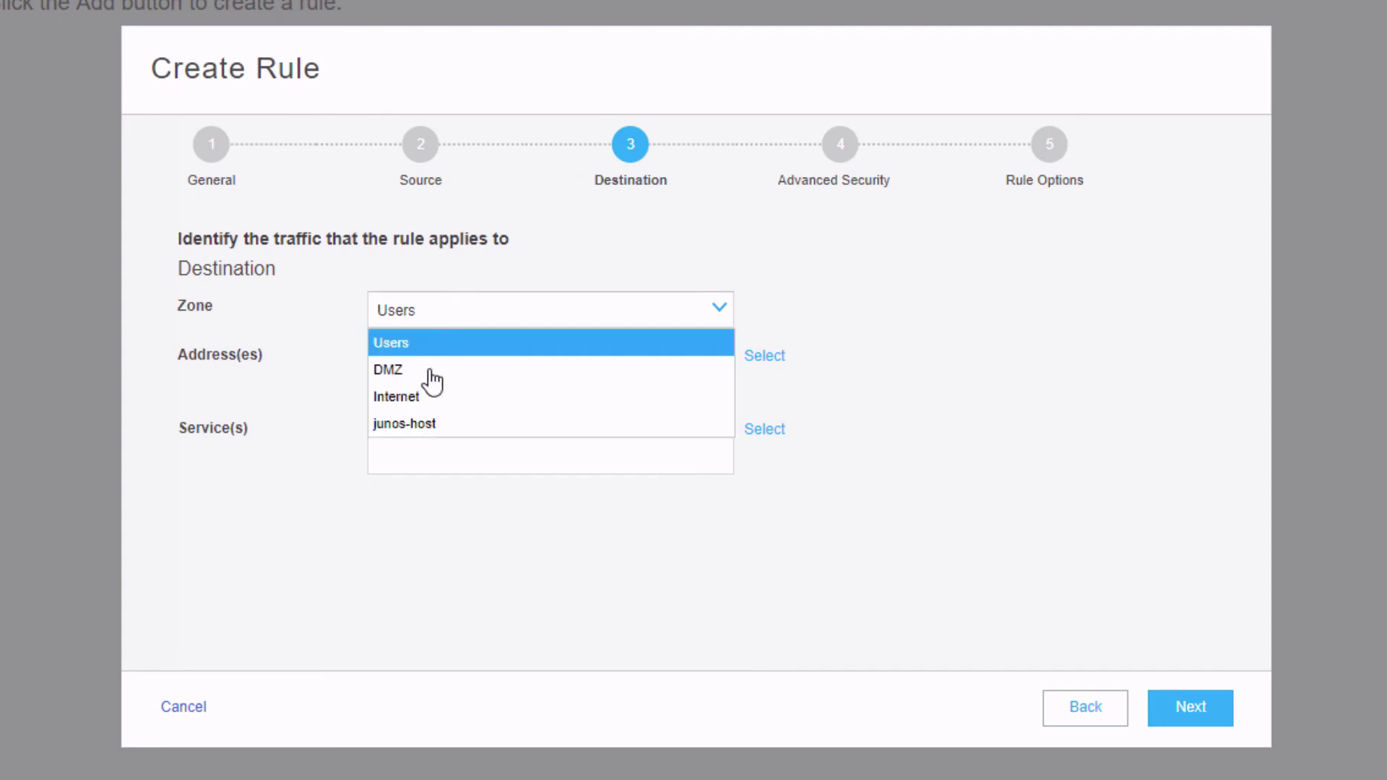
pyautogui.click(427, 396)
# Step: Set the rule's action to permit and apply the UTM-LB policy to it
pyautogui.click(844, 150)
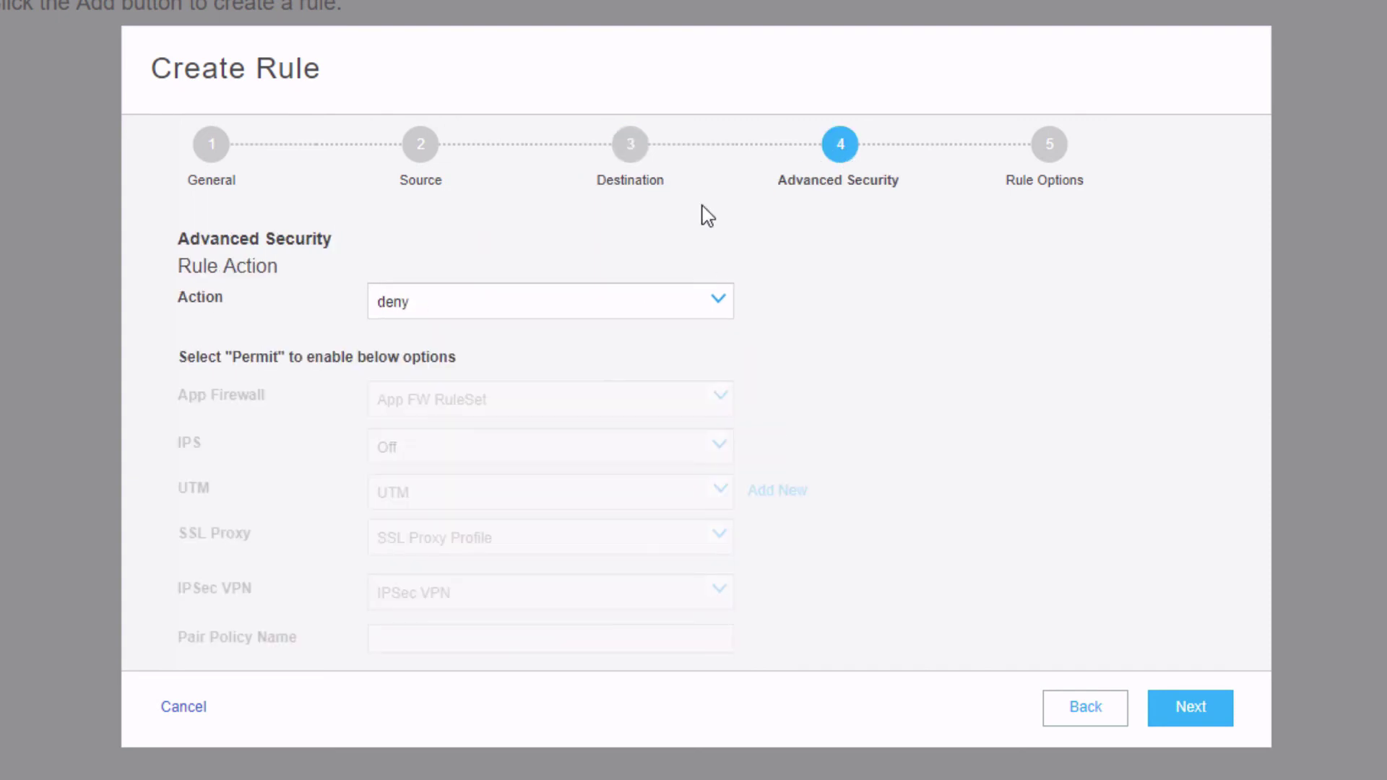
pyautogui.click(547, 299)
pyautogui.click(489, 331)
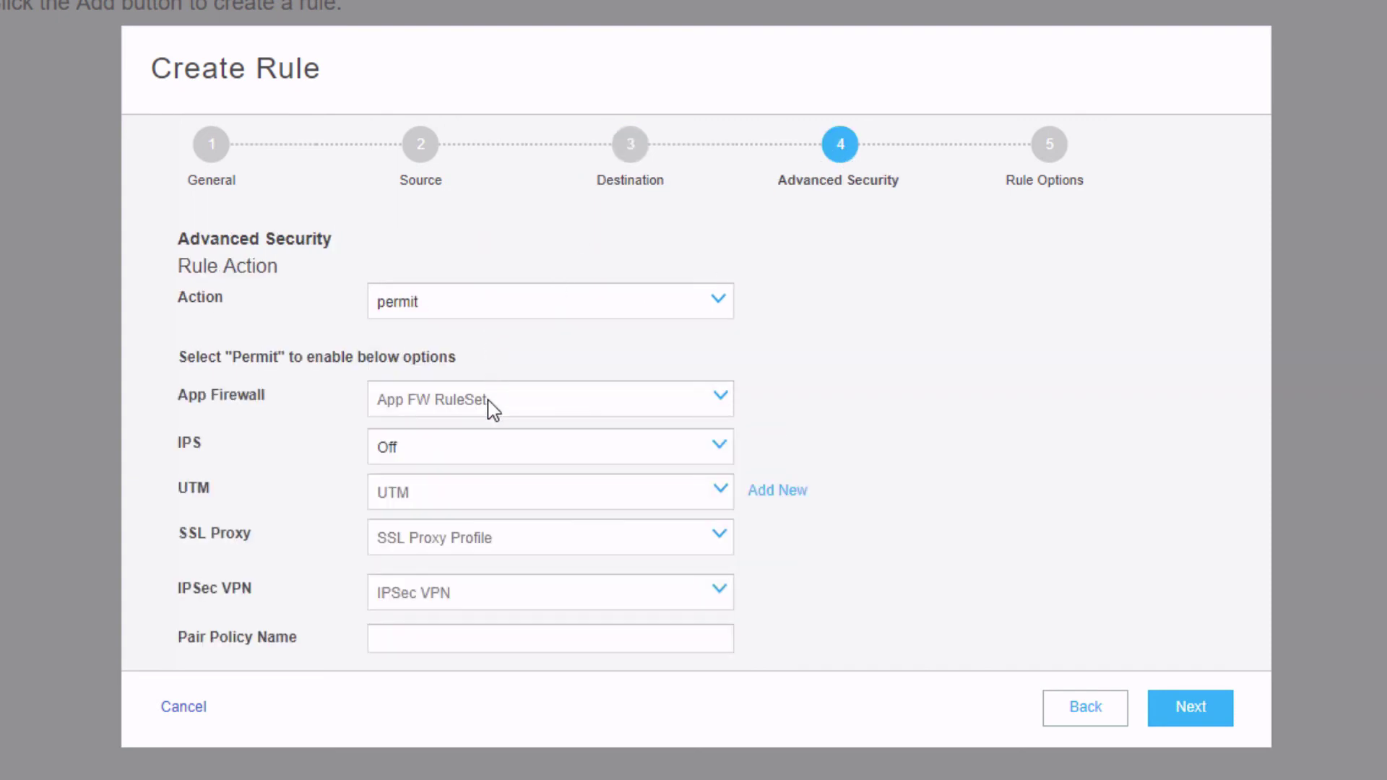
pyautogui.click(452, 495)
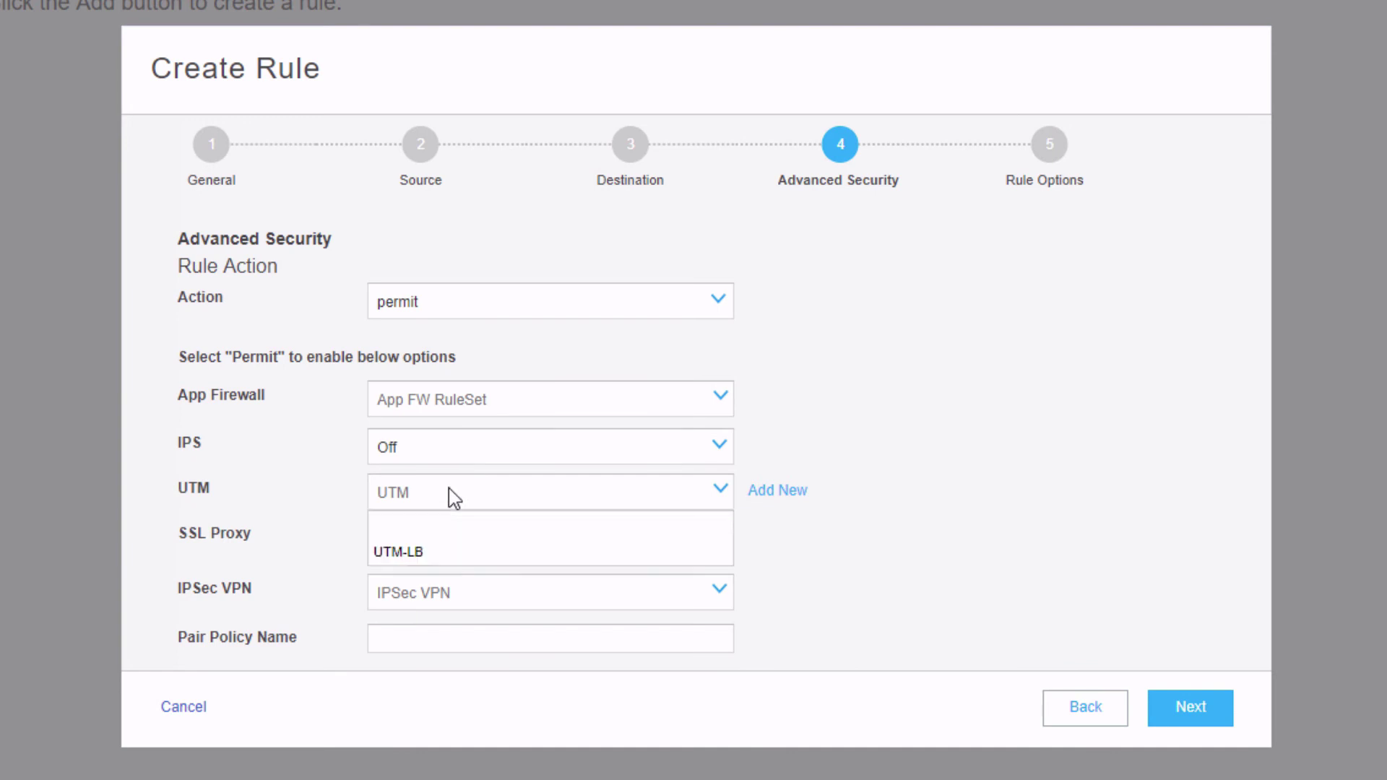
pyautogui.click(426, 553)
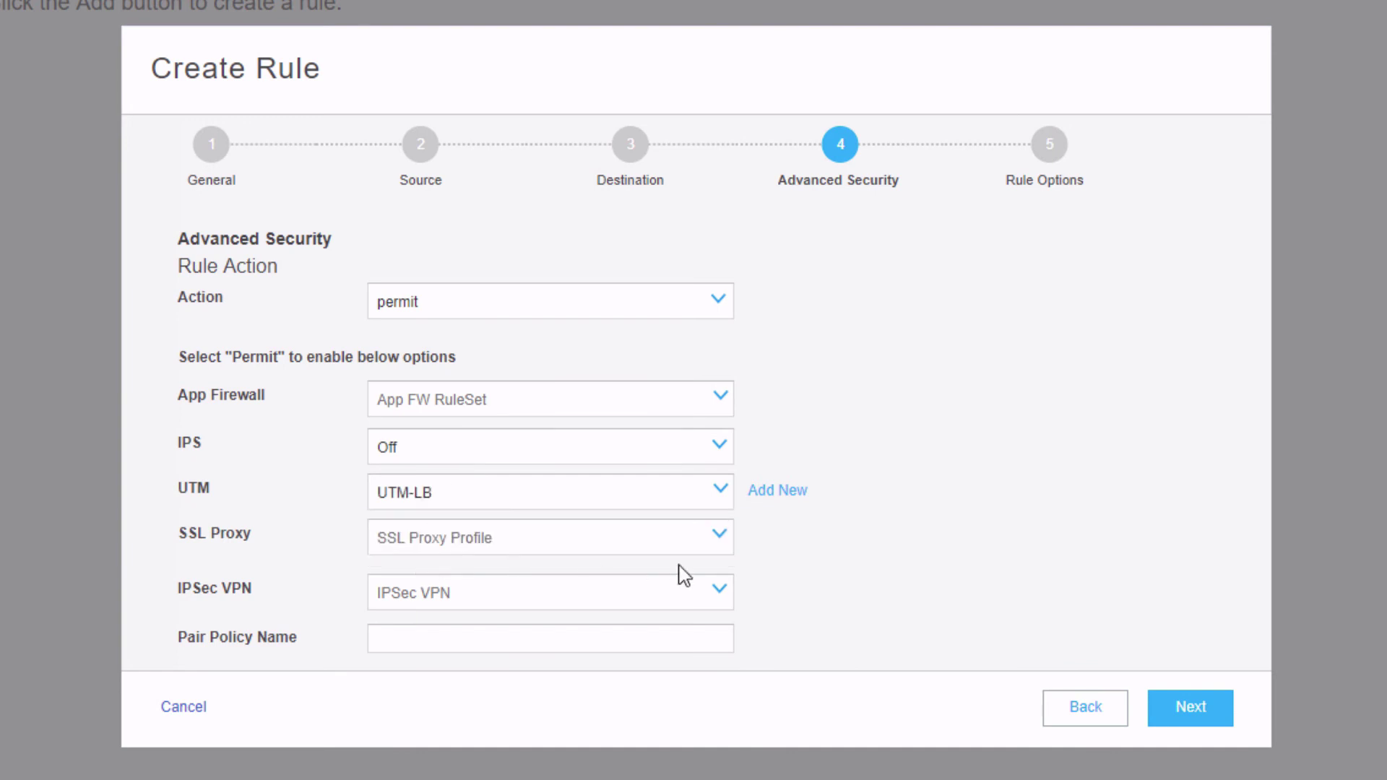
# Step: Finish the firewall rule with its default rule options and commit the pending configuration changes
pyautogui.click(1051, 149)
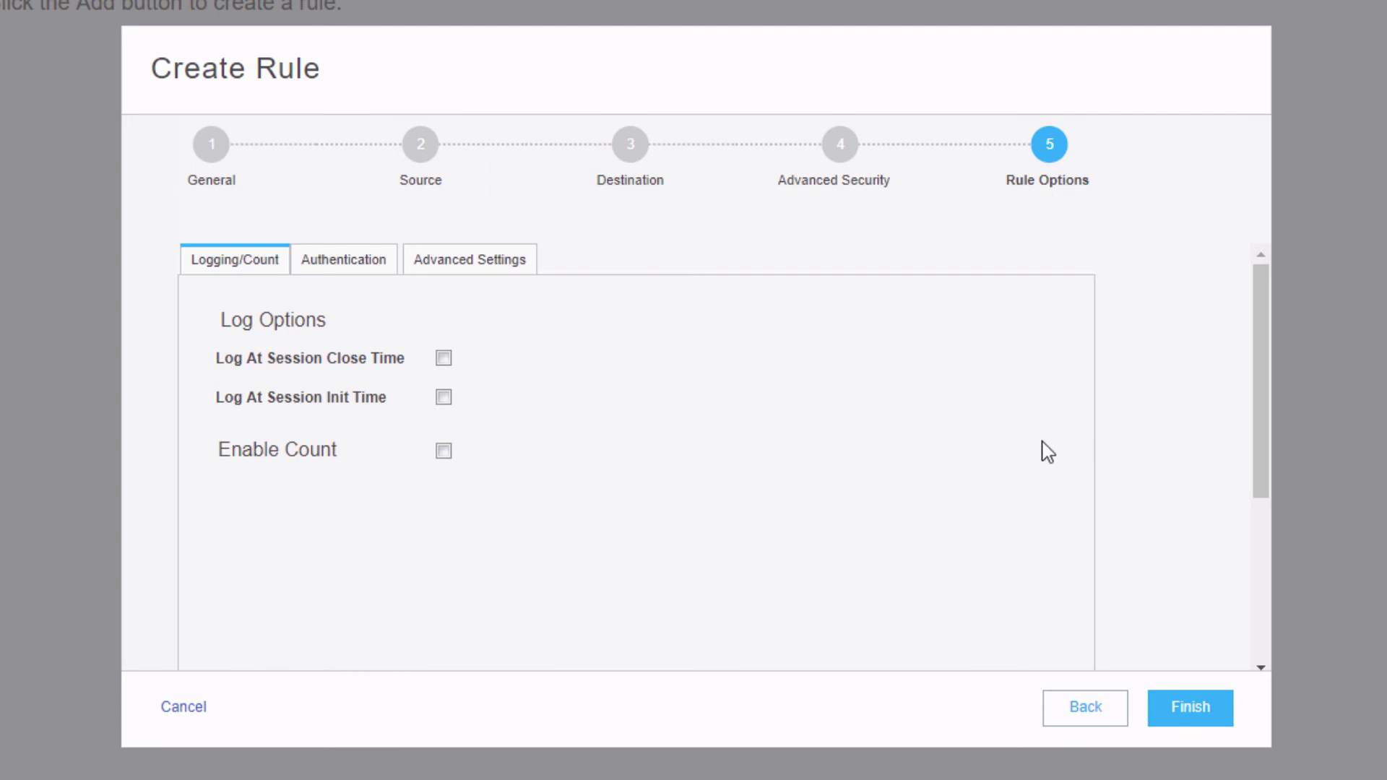
pyautogui.click(1218, 714)
pyautogui.click(1208, 710)
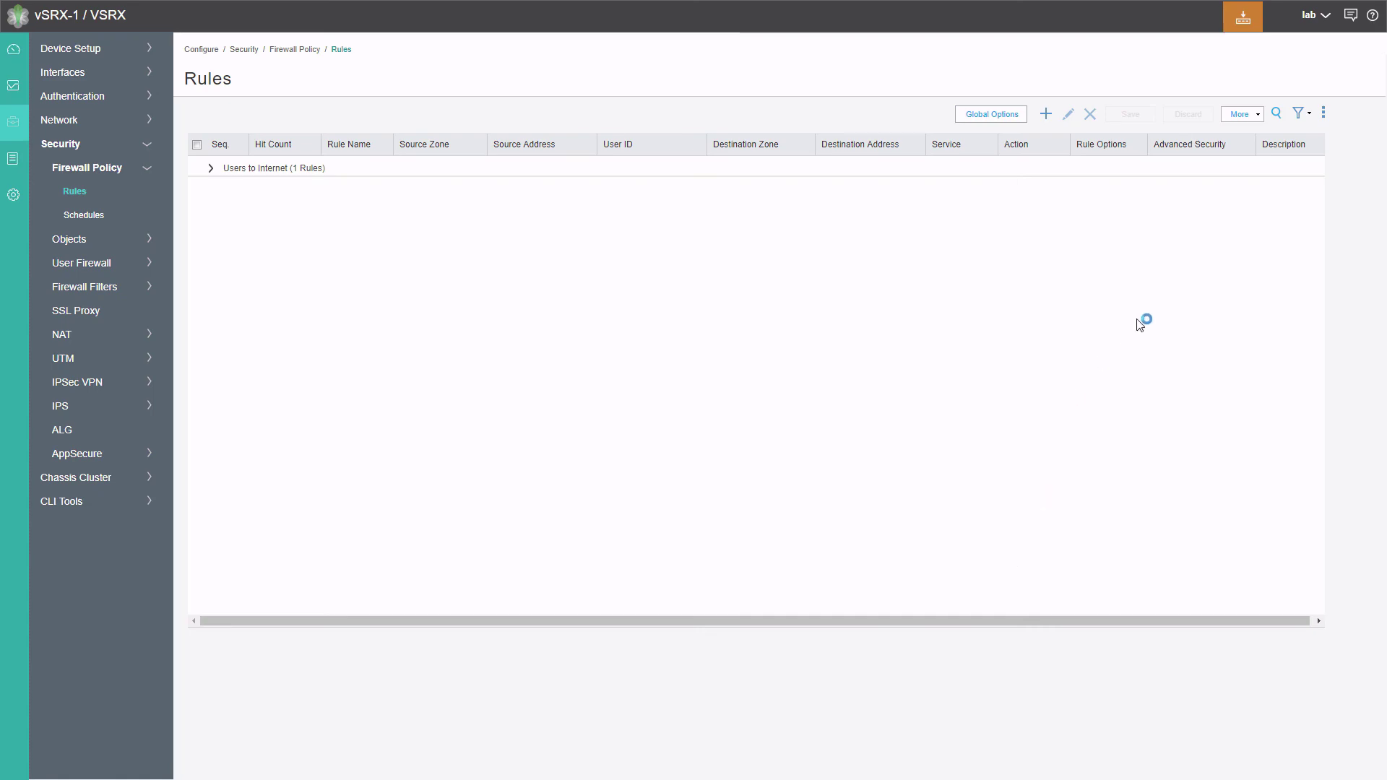
pyautogui.moveTo(1243, 17)
pyautogui.click(1251, 42)
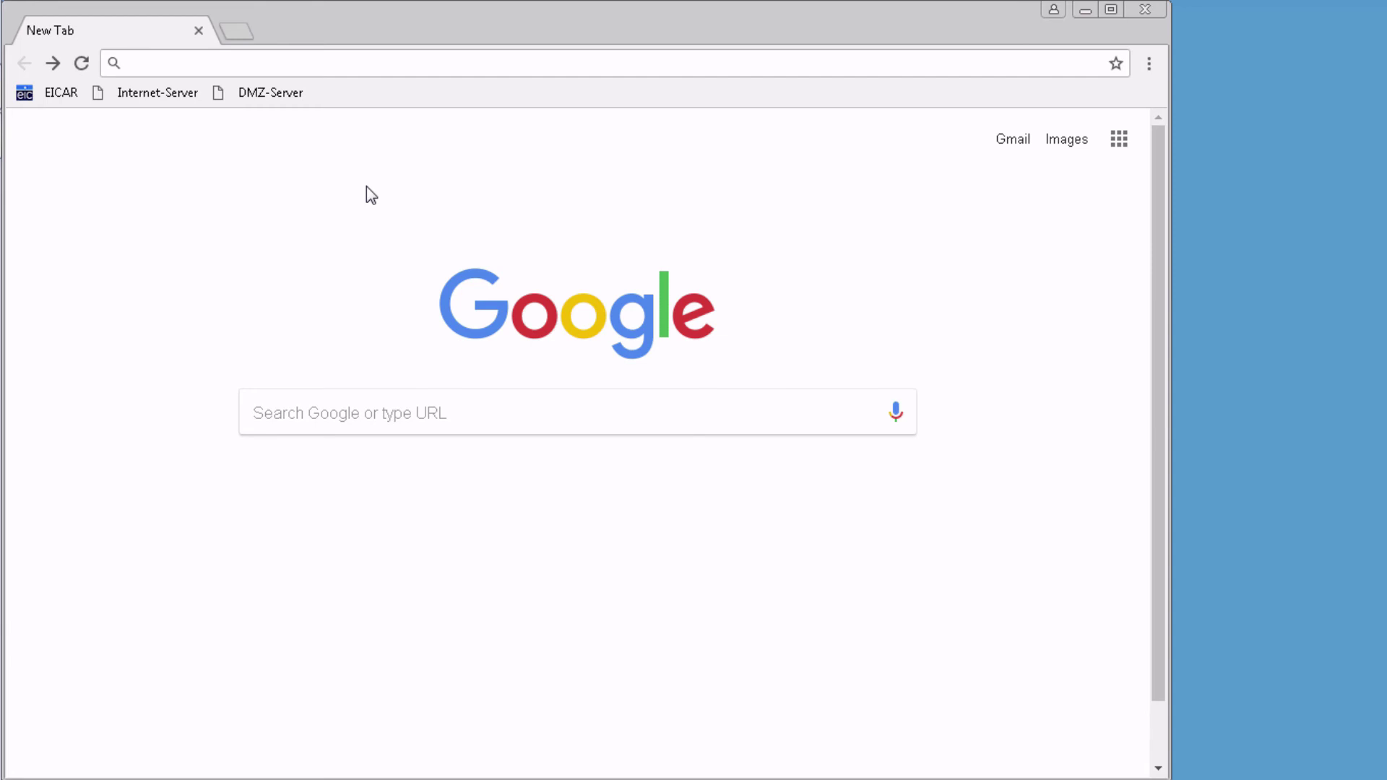
# Step: Switch to Chrome and try downloading eicar.com from the EICAR page's standard HTTP area and from the Internet-Server's /testfiles/ directory
pyautogui.click(66, 96)
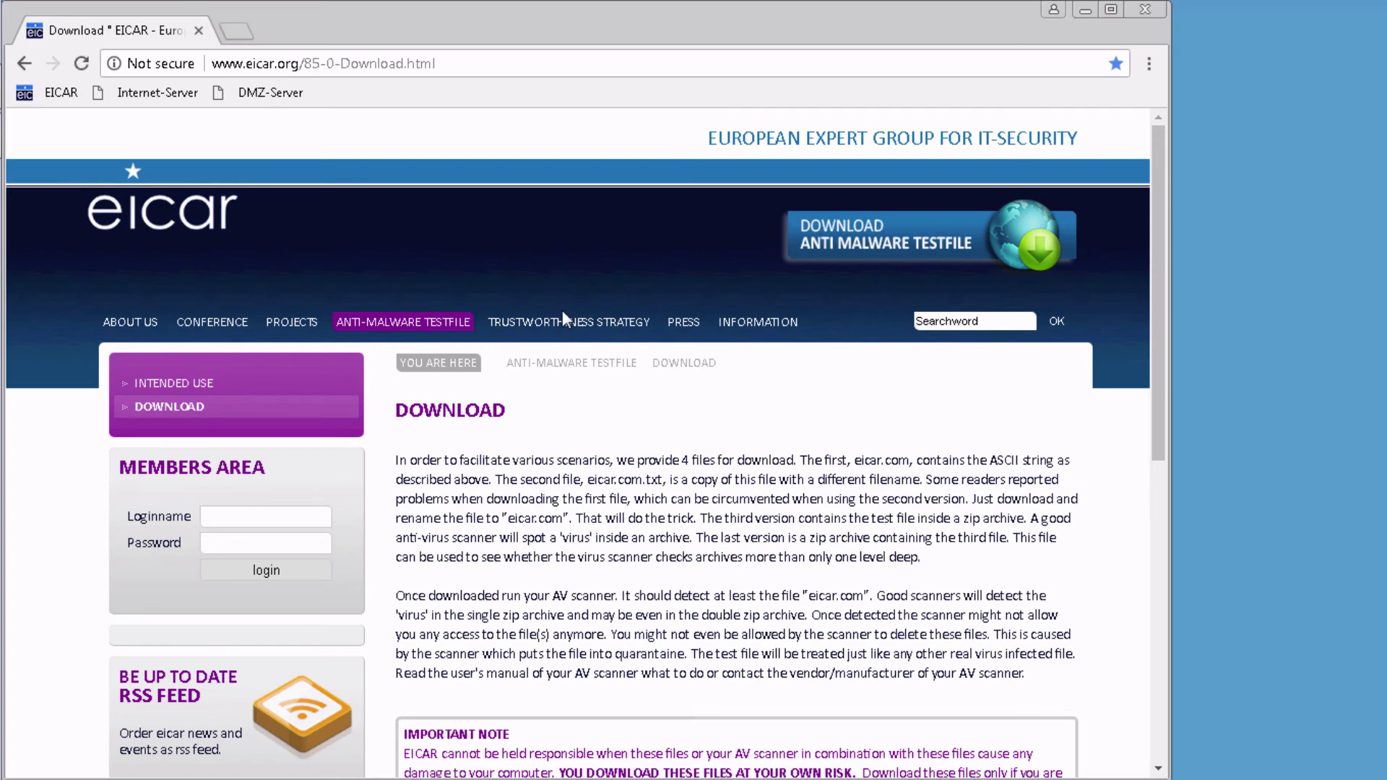
pyautogui.scroll(-3, 795, 466)
pyautogui.scroll(-2, 783, 462)
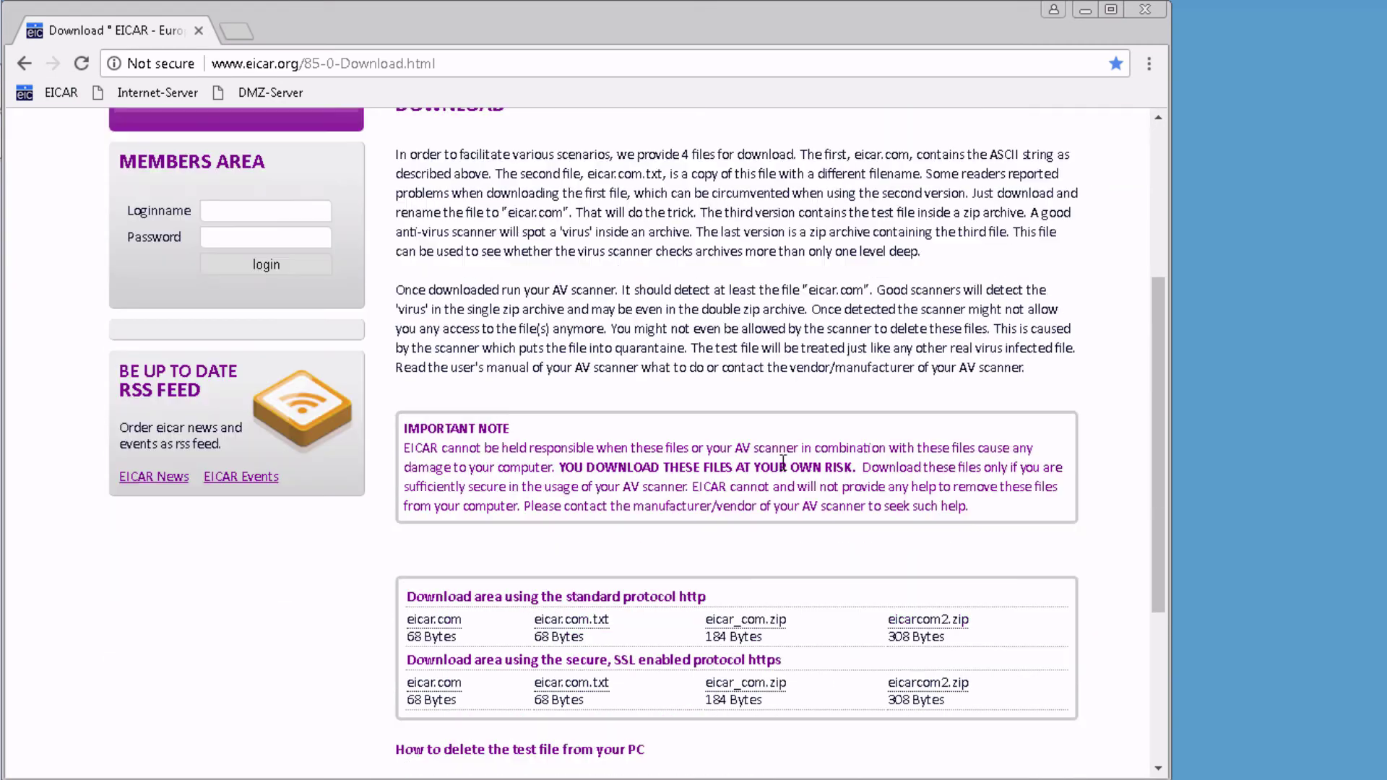
pyautogui.click(434, 623)
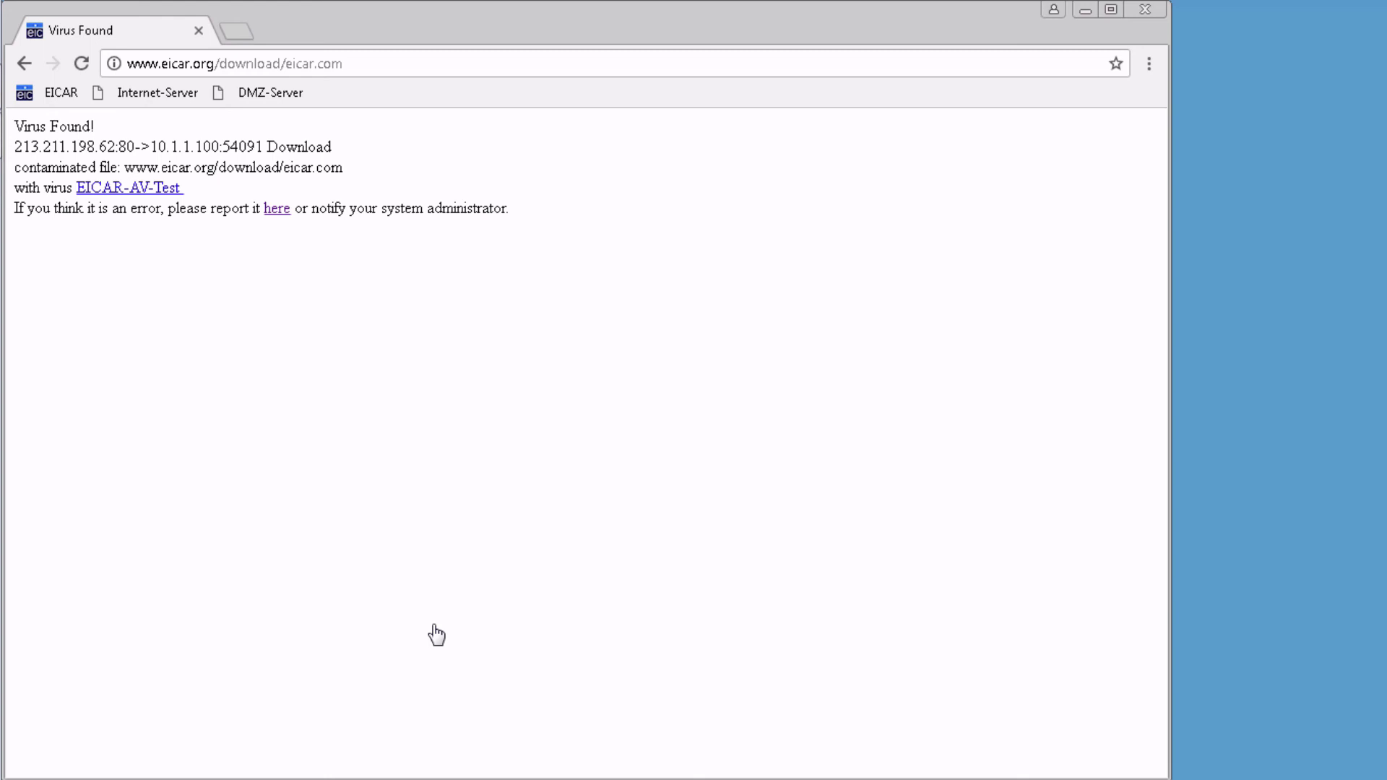
pyautogui.click(178, 101)
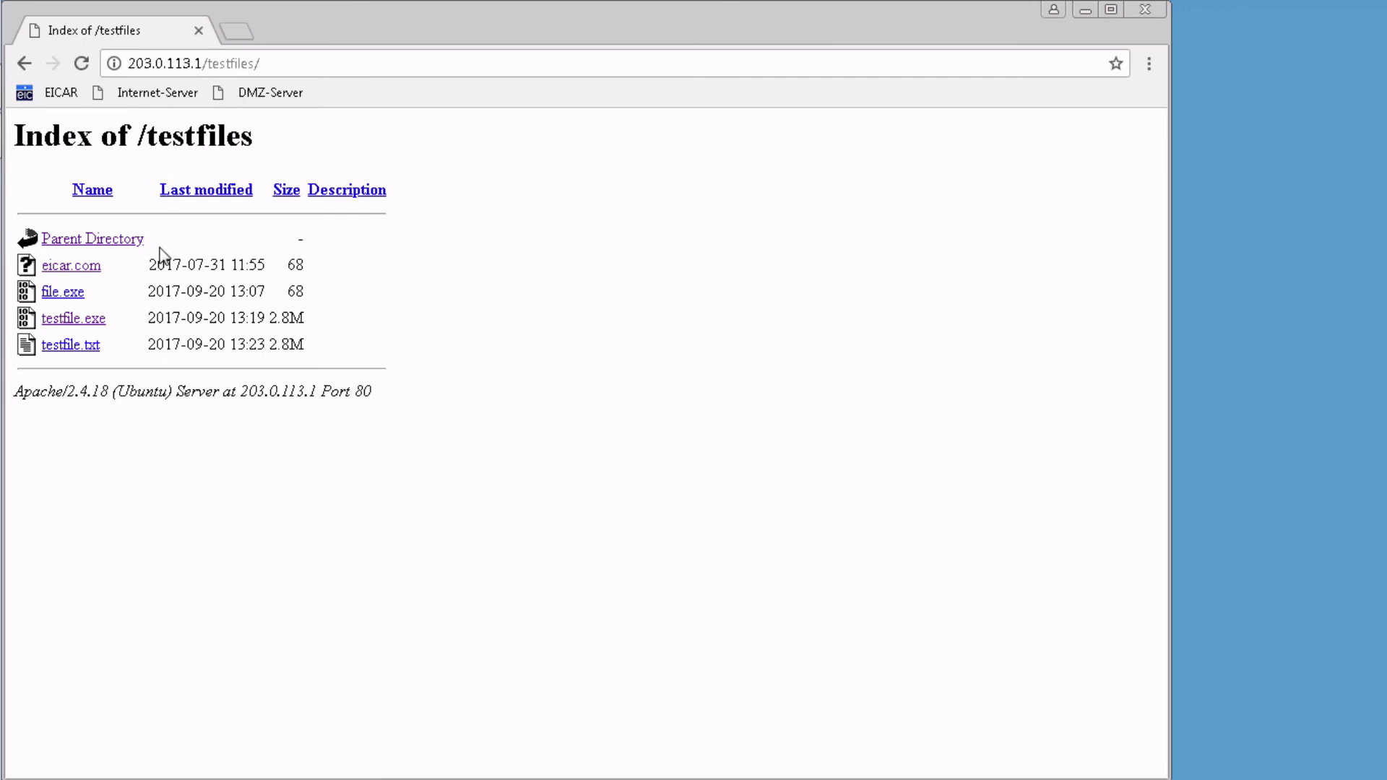
pyautogui.click(84, 267)
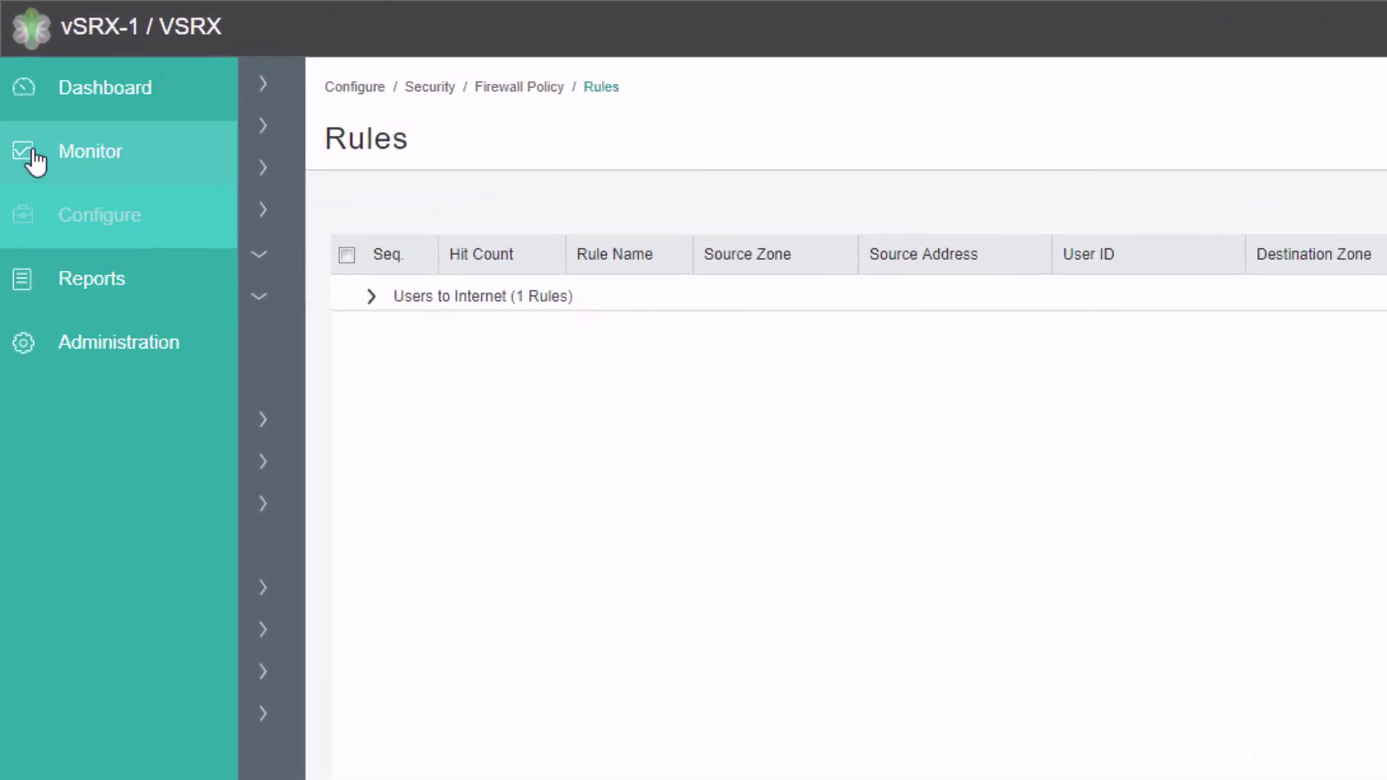
# Step: Switch back to J-Web and examine the UTM anti-virus status and the expanded antivirus scan statistics in monitoring
pyautogui.click(34, 156)
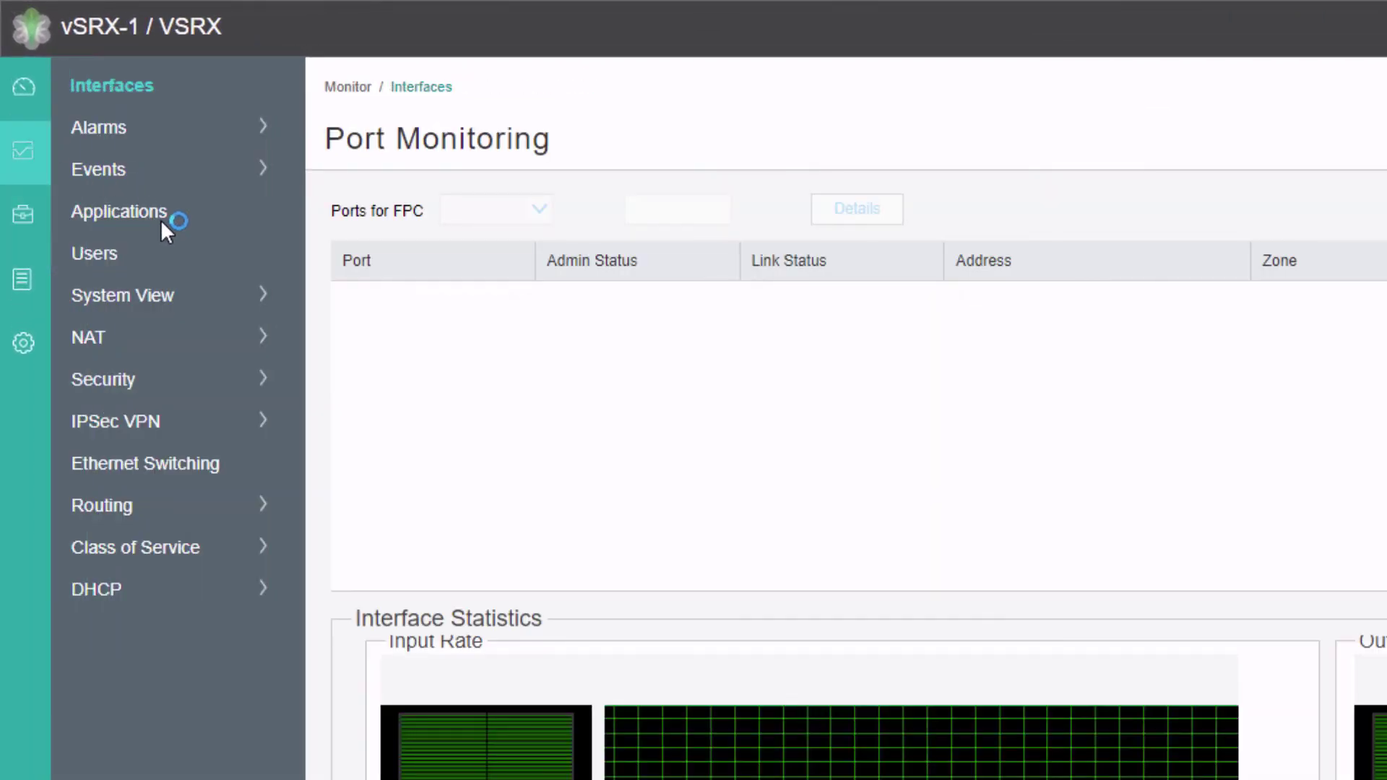
pyautogui.click(127, 381)
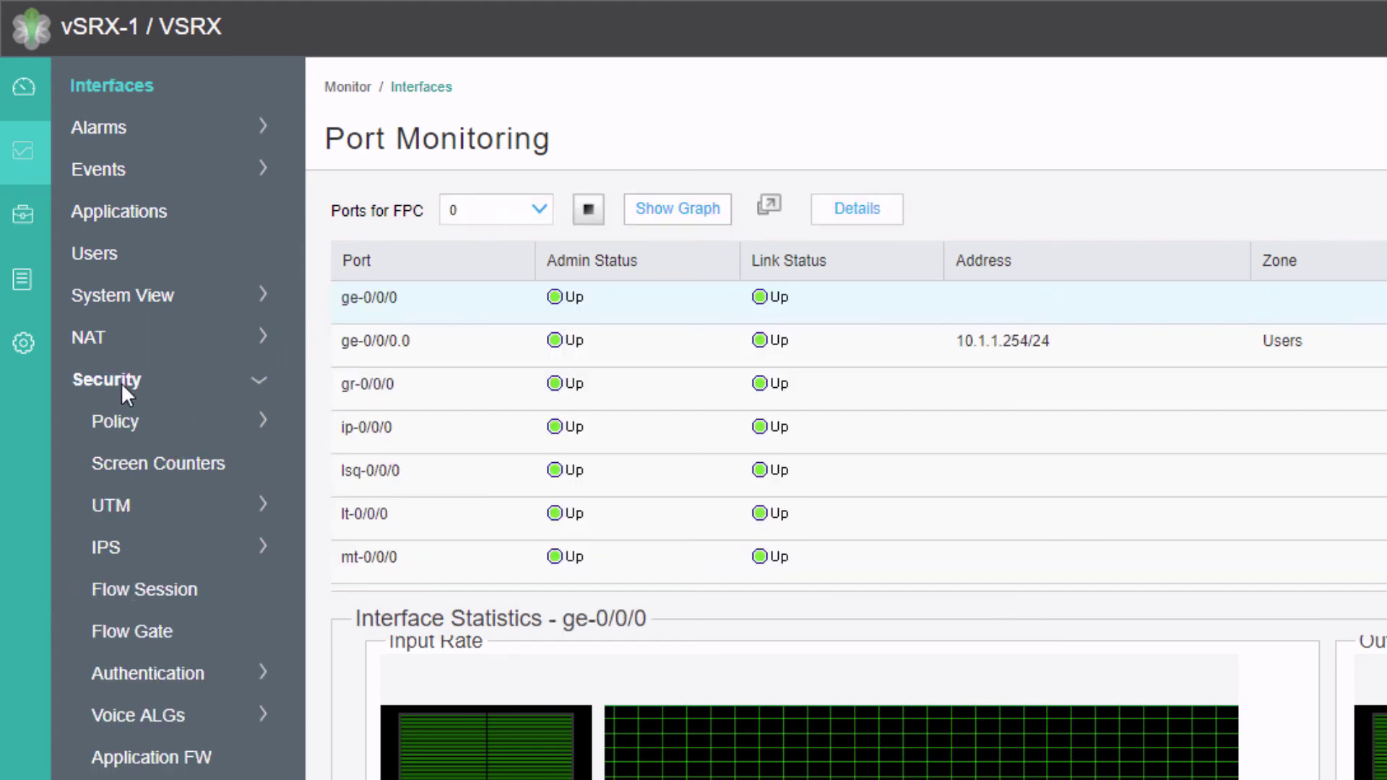
pyautogui.click(114, 505)
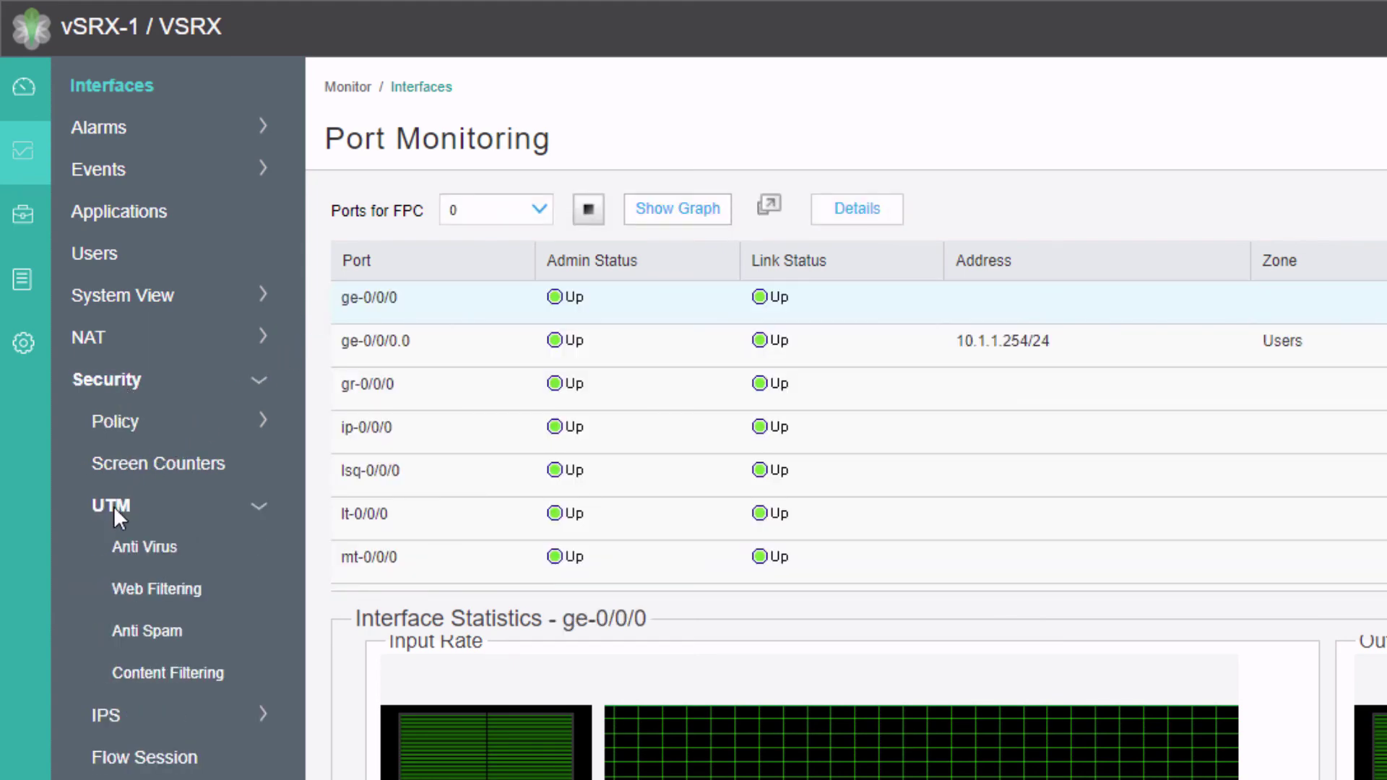
pyautogui.click(136, 546)
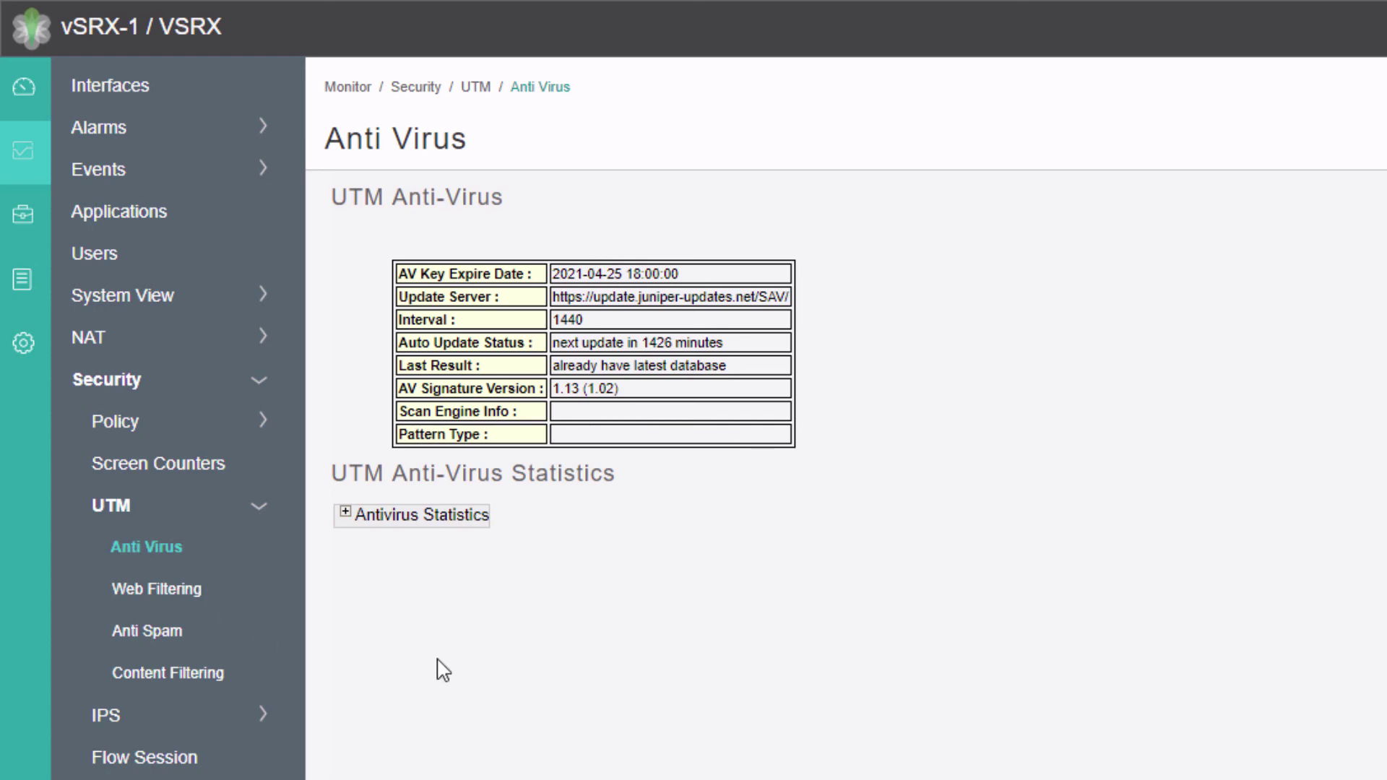
pyautogui.click(346, 512)
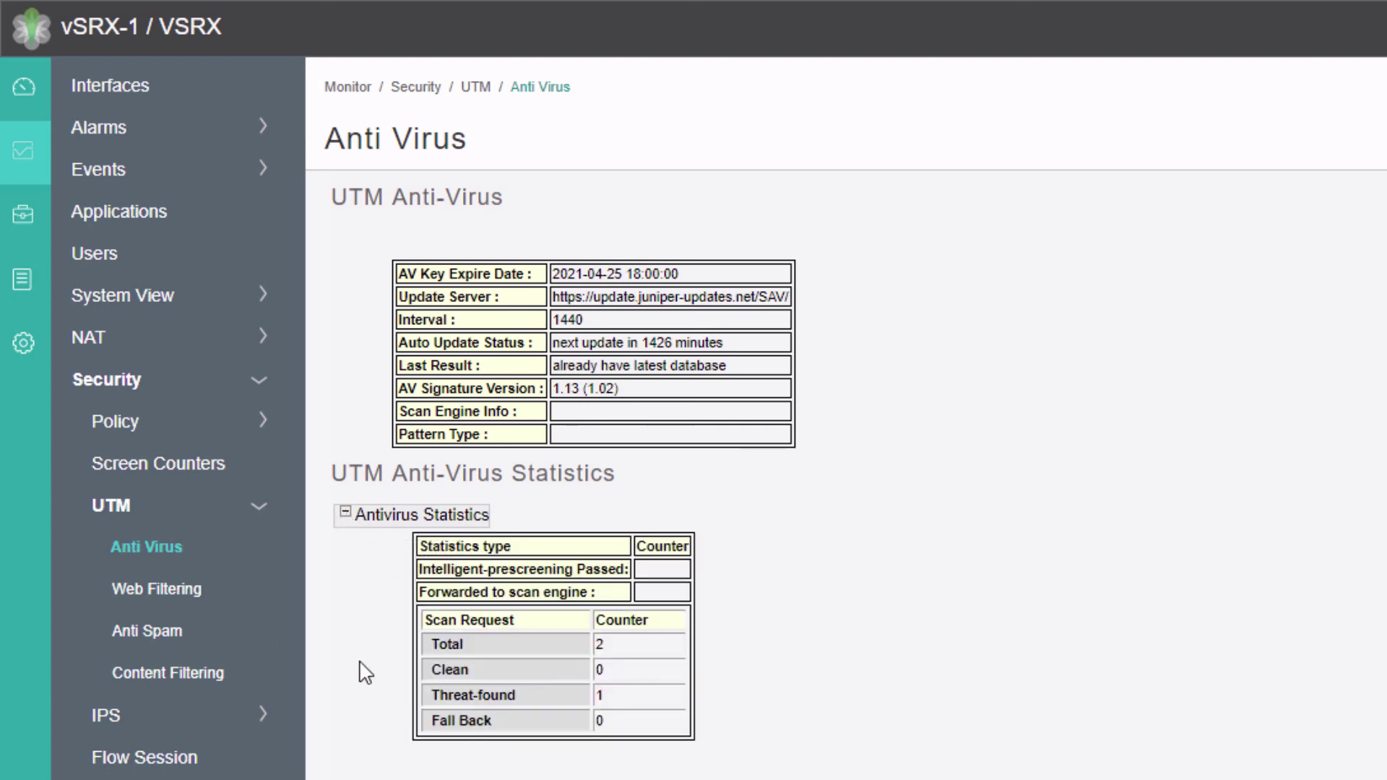